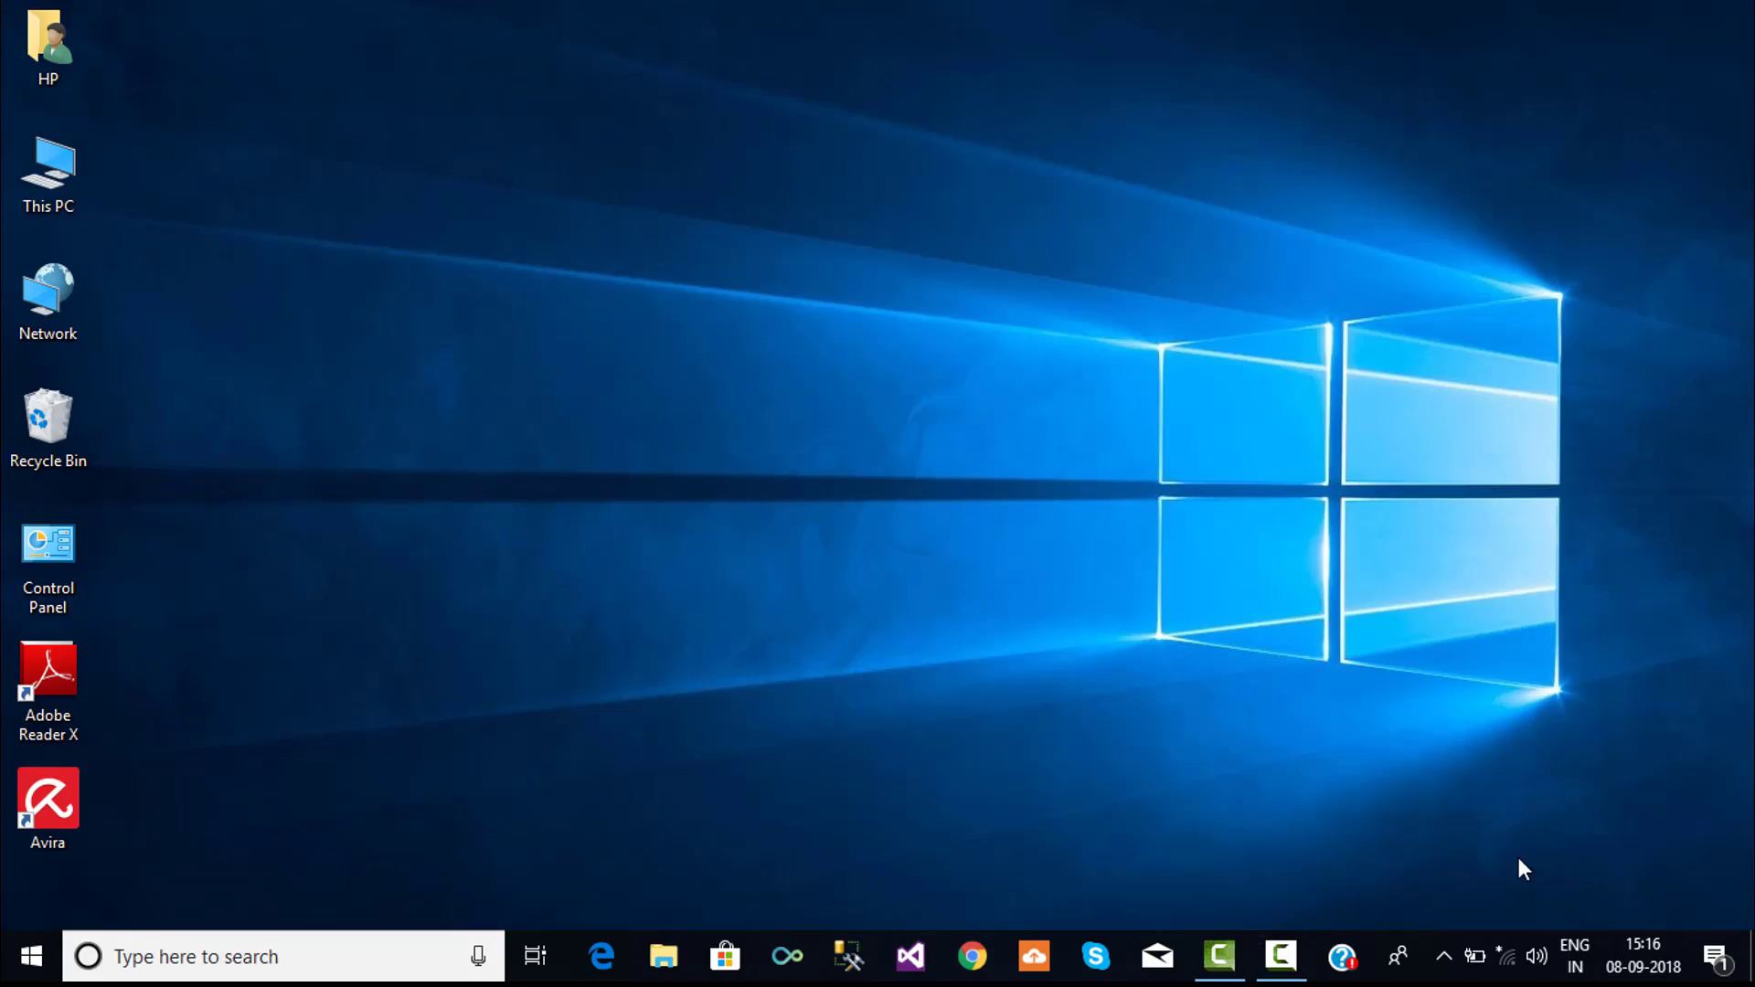
# - Join the open DIGISOL Wi-Fi network from the taskbar and close the network list
pyautogui.click(1508, 961)
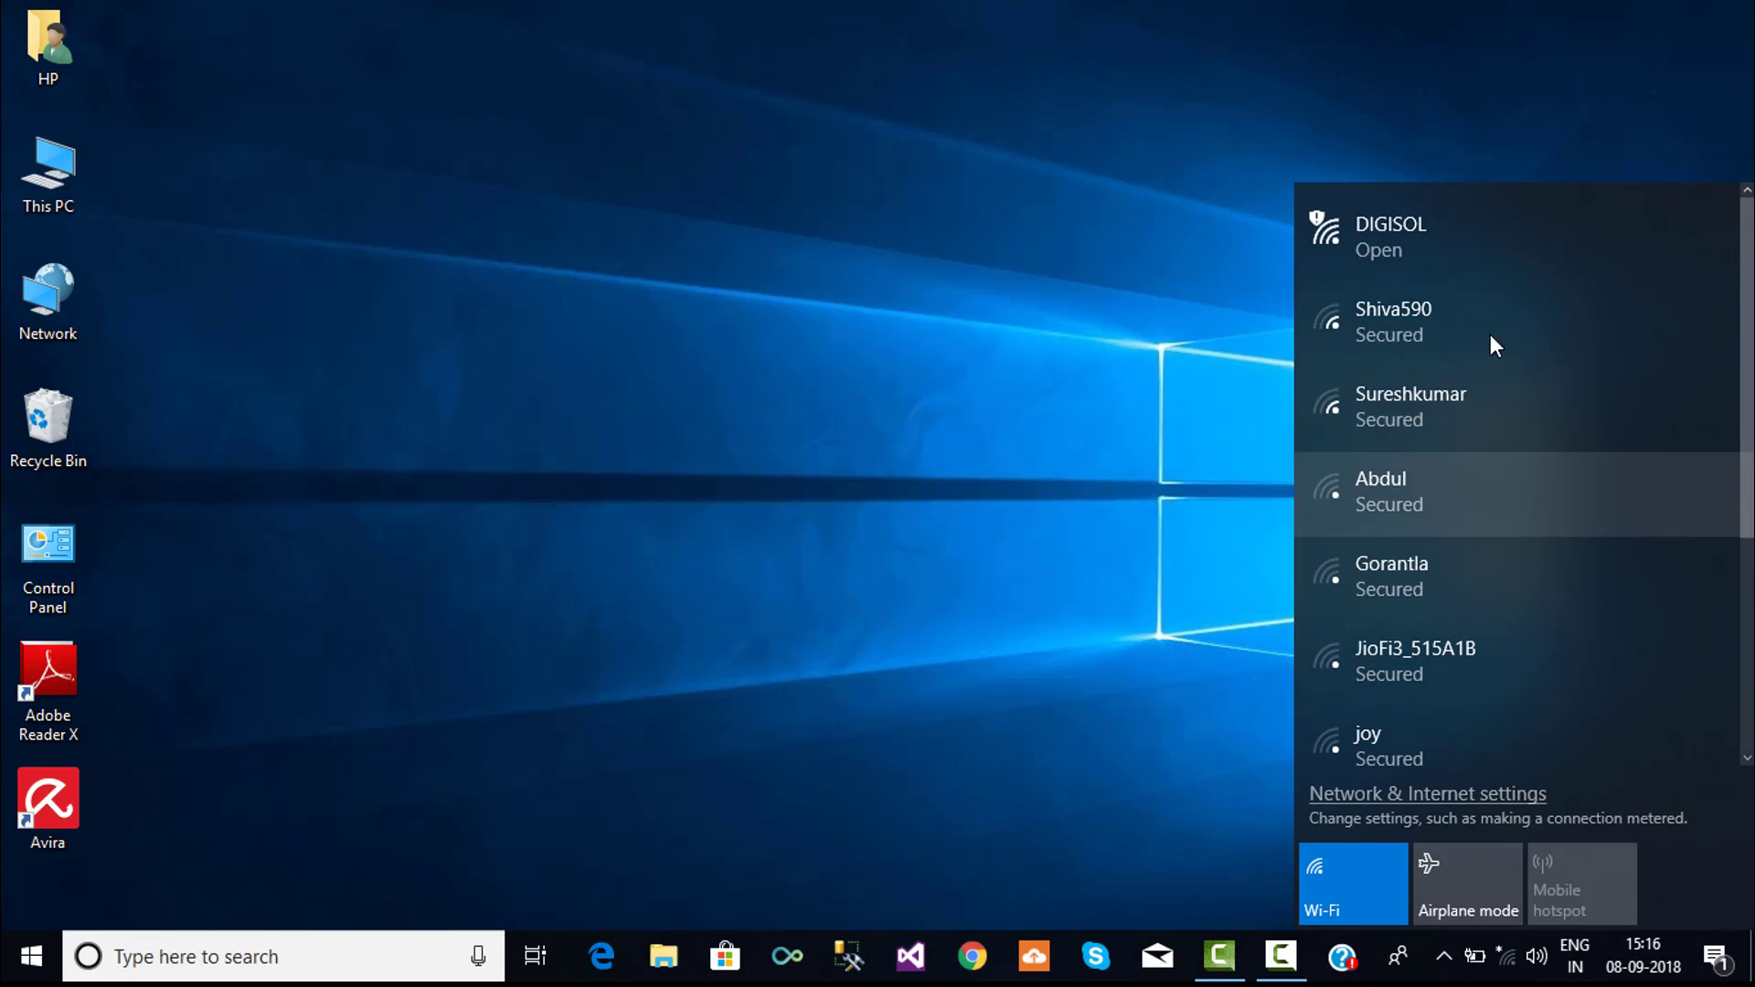
pyautogui.click(1471, 261)
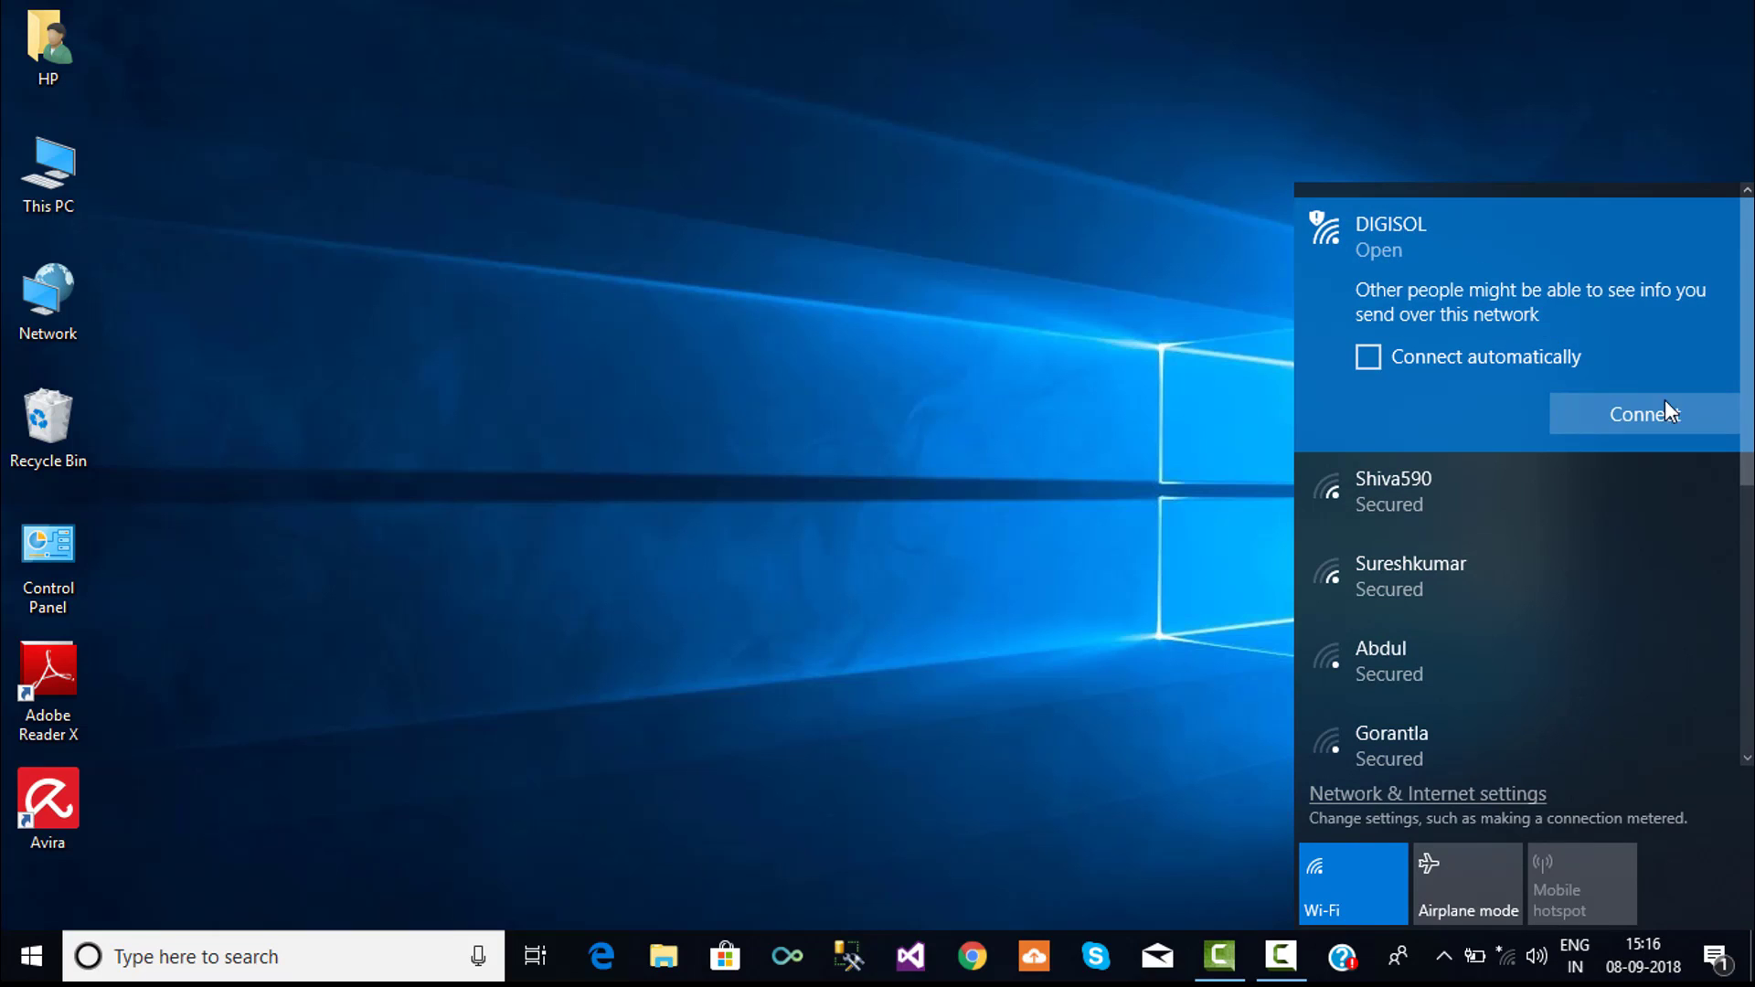
pyautogui.click(1722, 427)
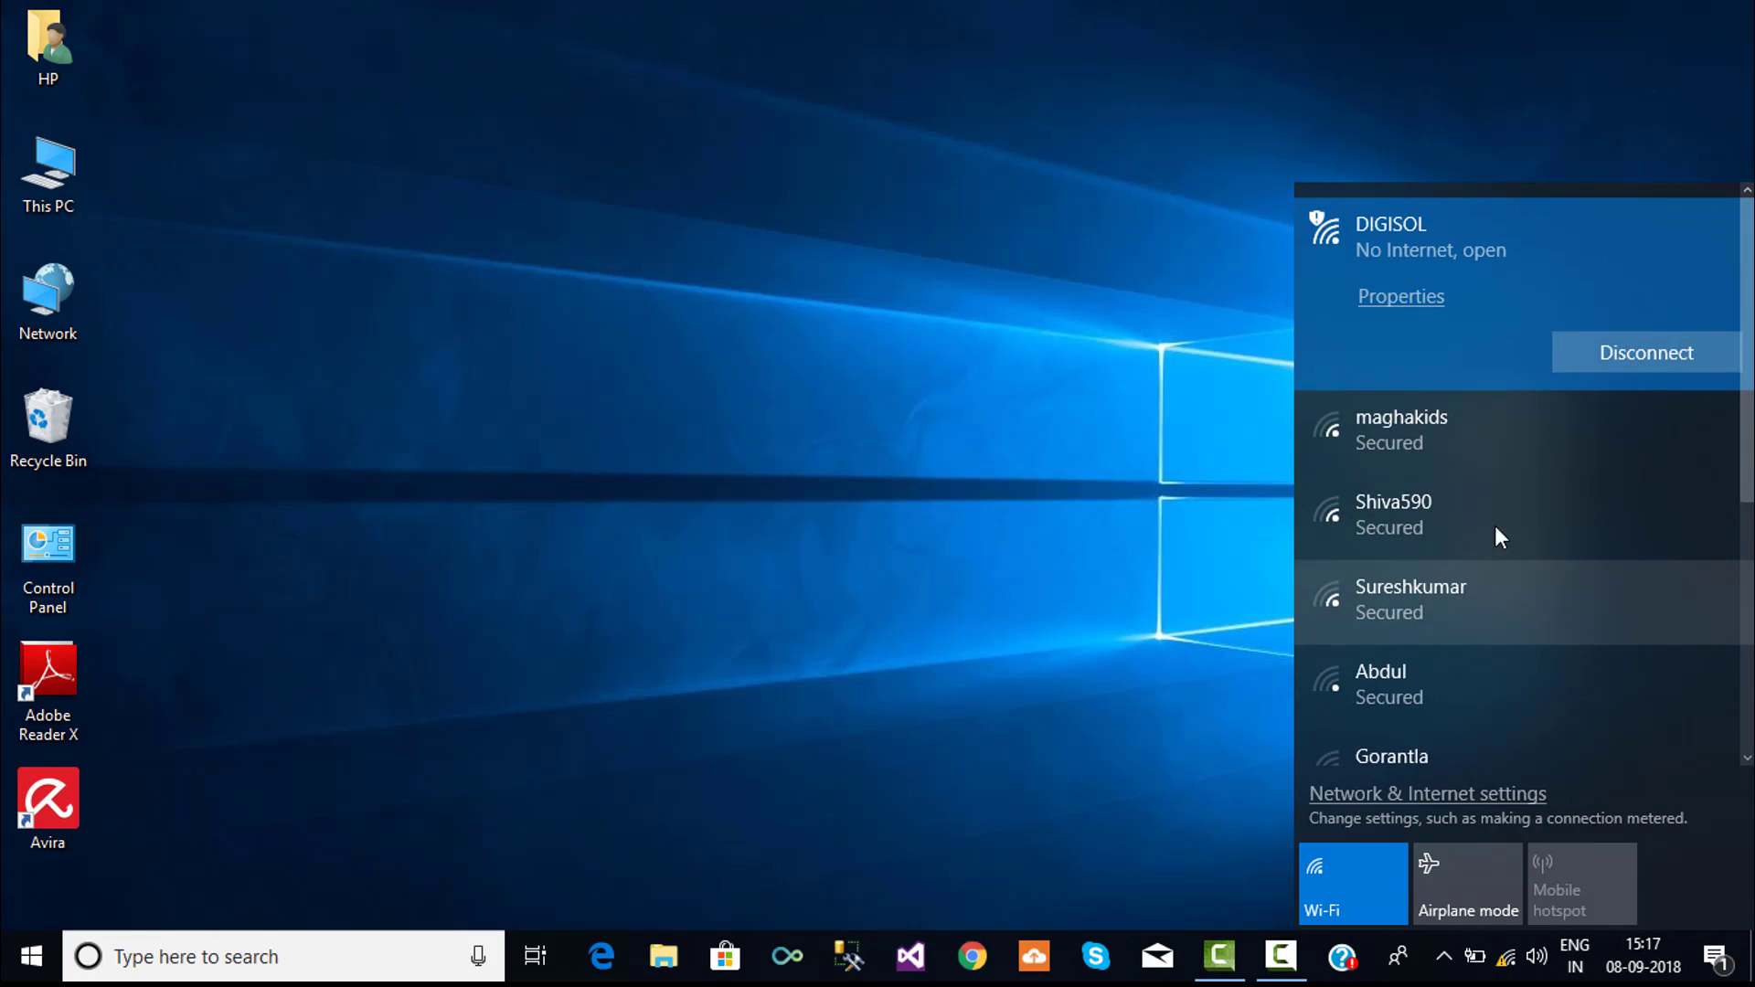
pyautogui.click(600, 956)
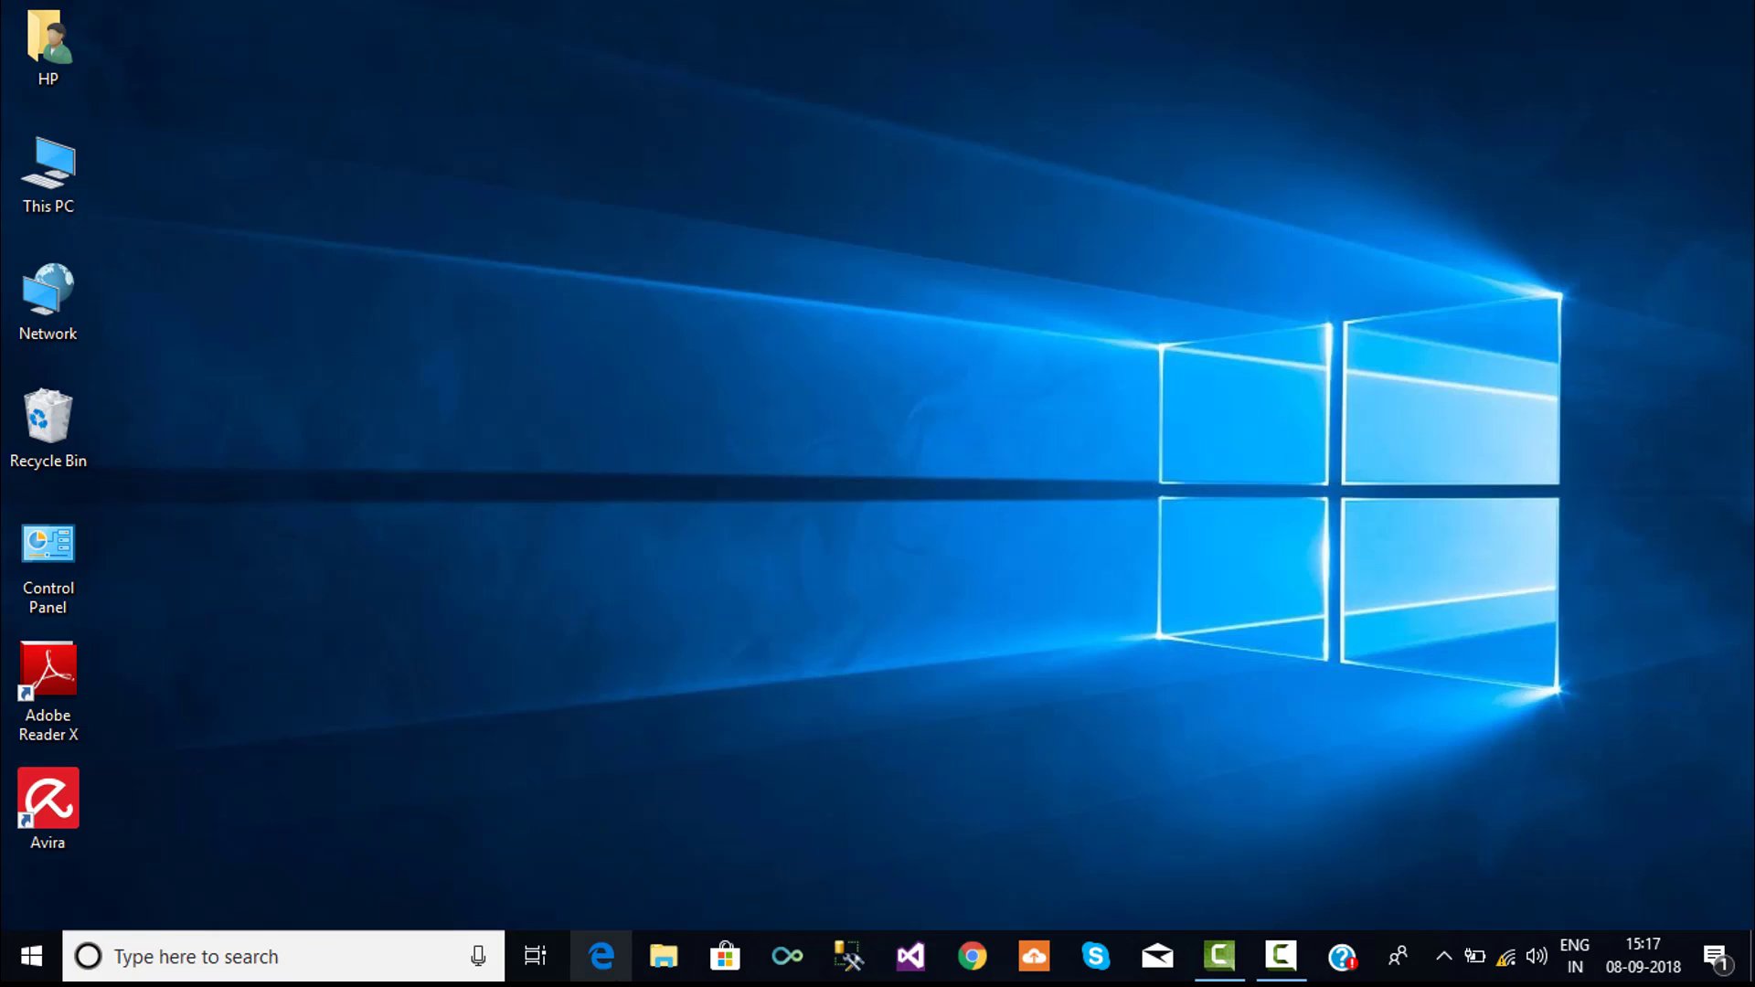
# - Open Google Chrome and go to the router address 192.168.2.1
pyautogui.click(613, 978)
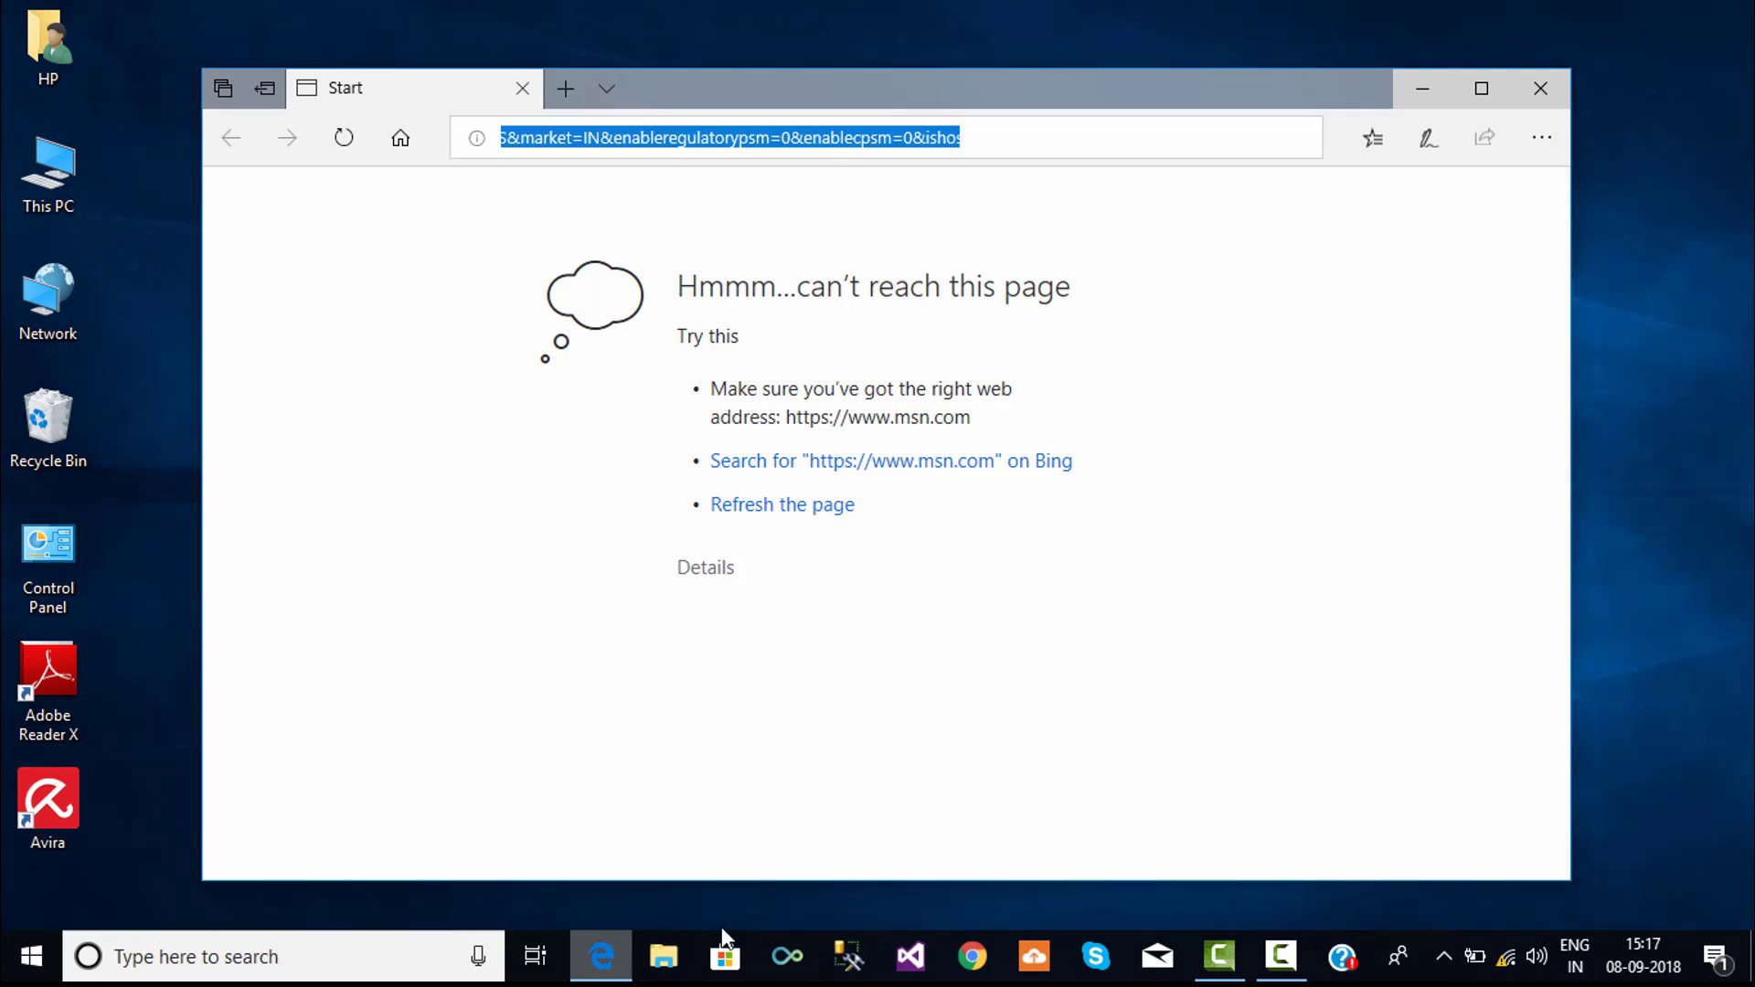
pyautogui.click(980, 973)
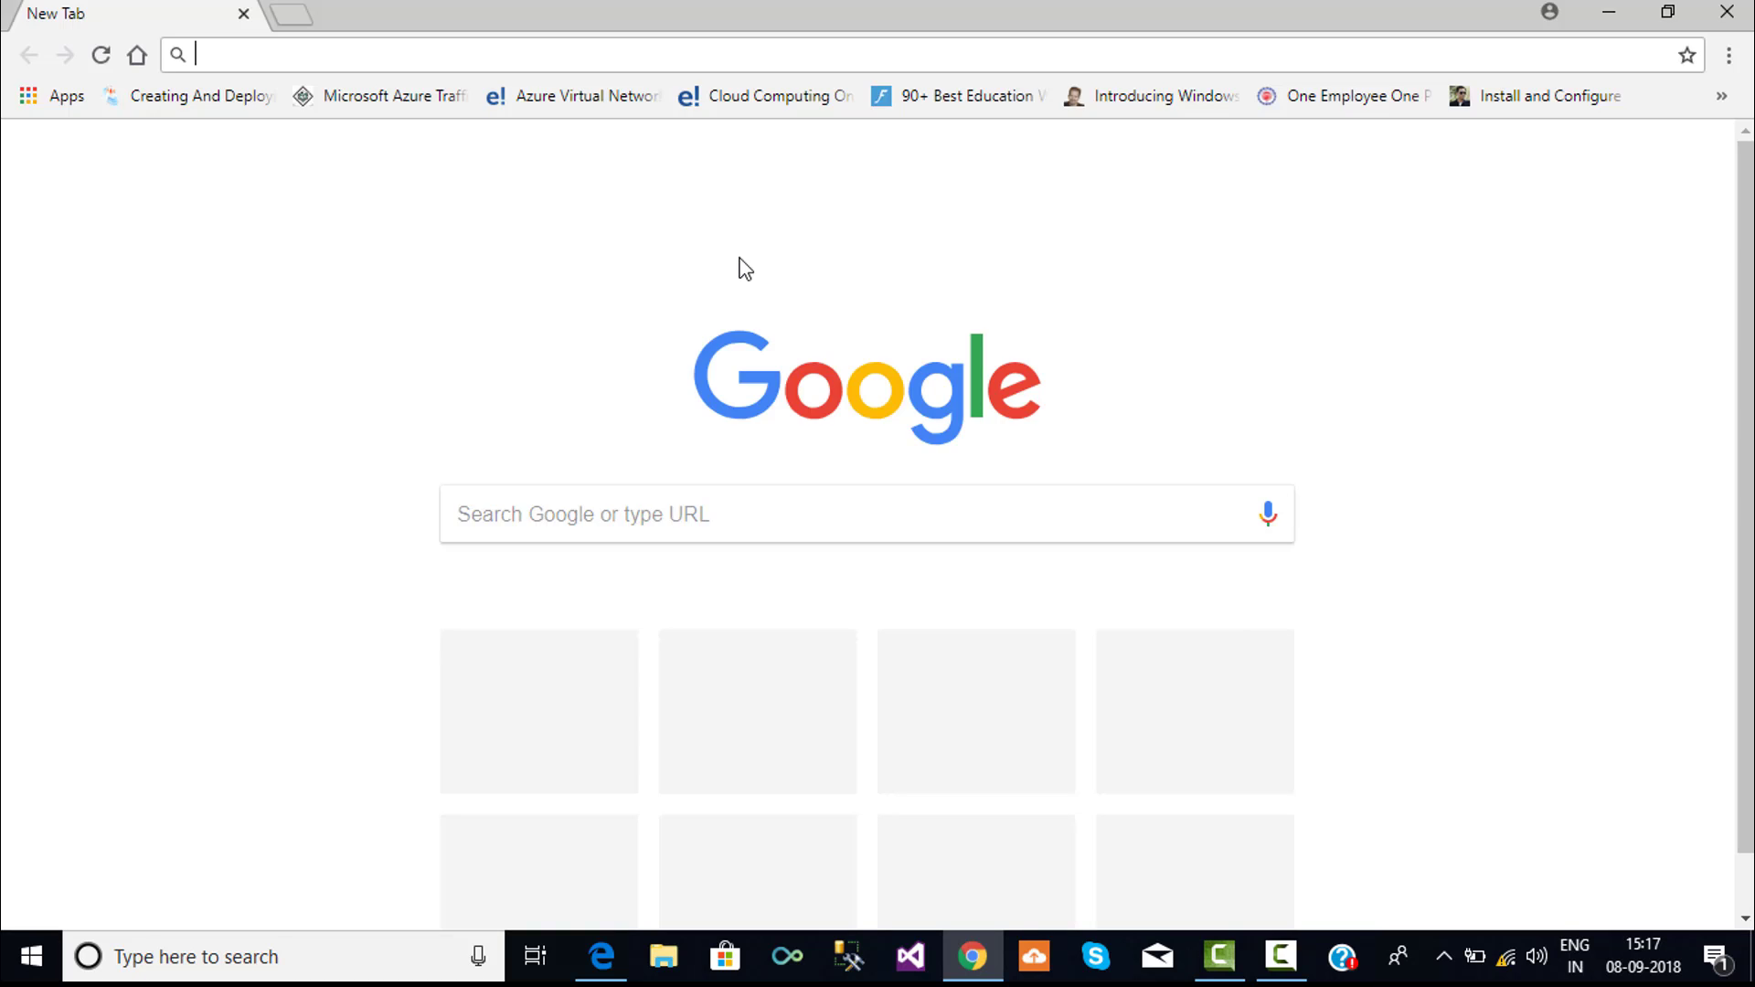
pyautogui.write('192')
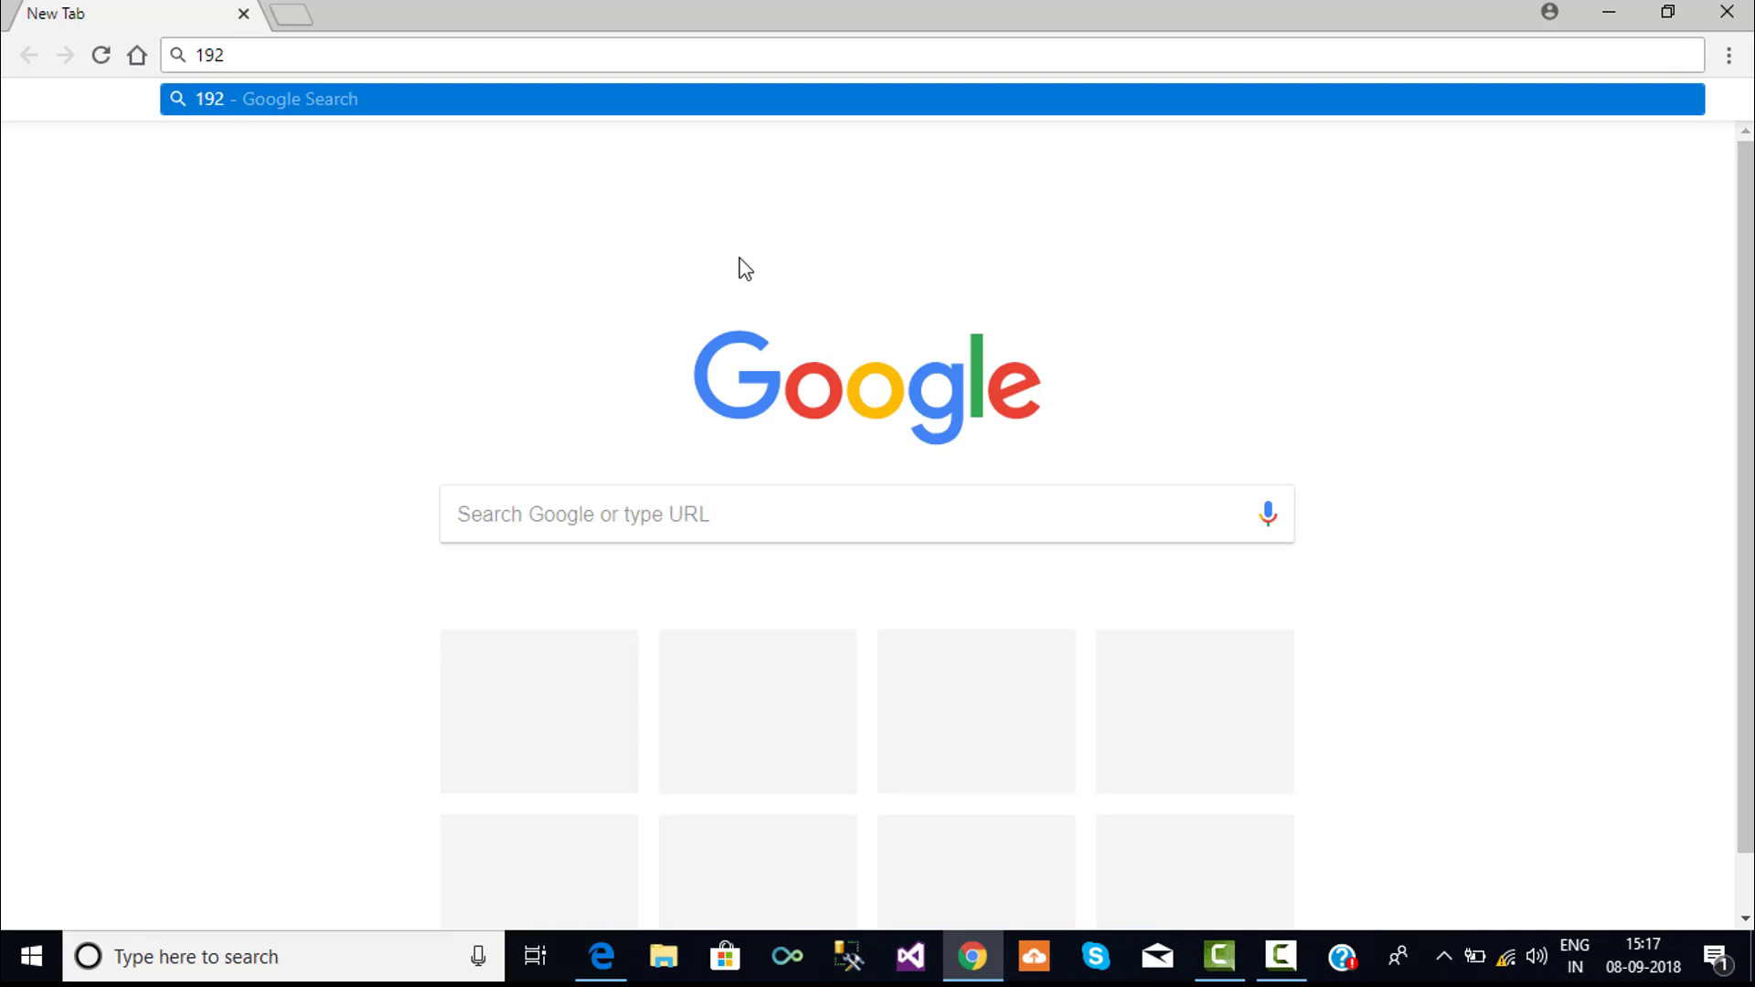
pyautogui.write('.168.1')
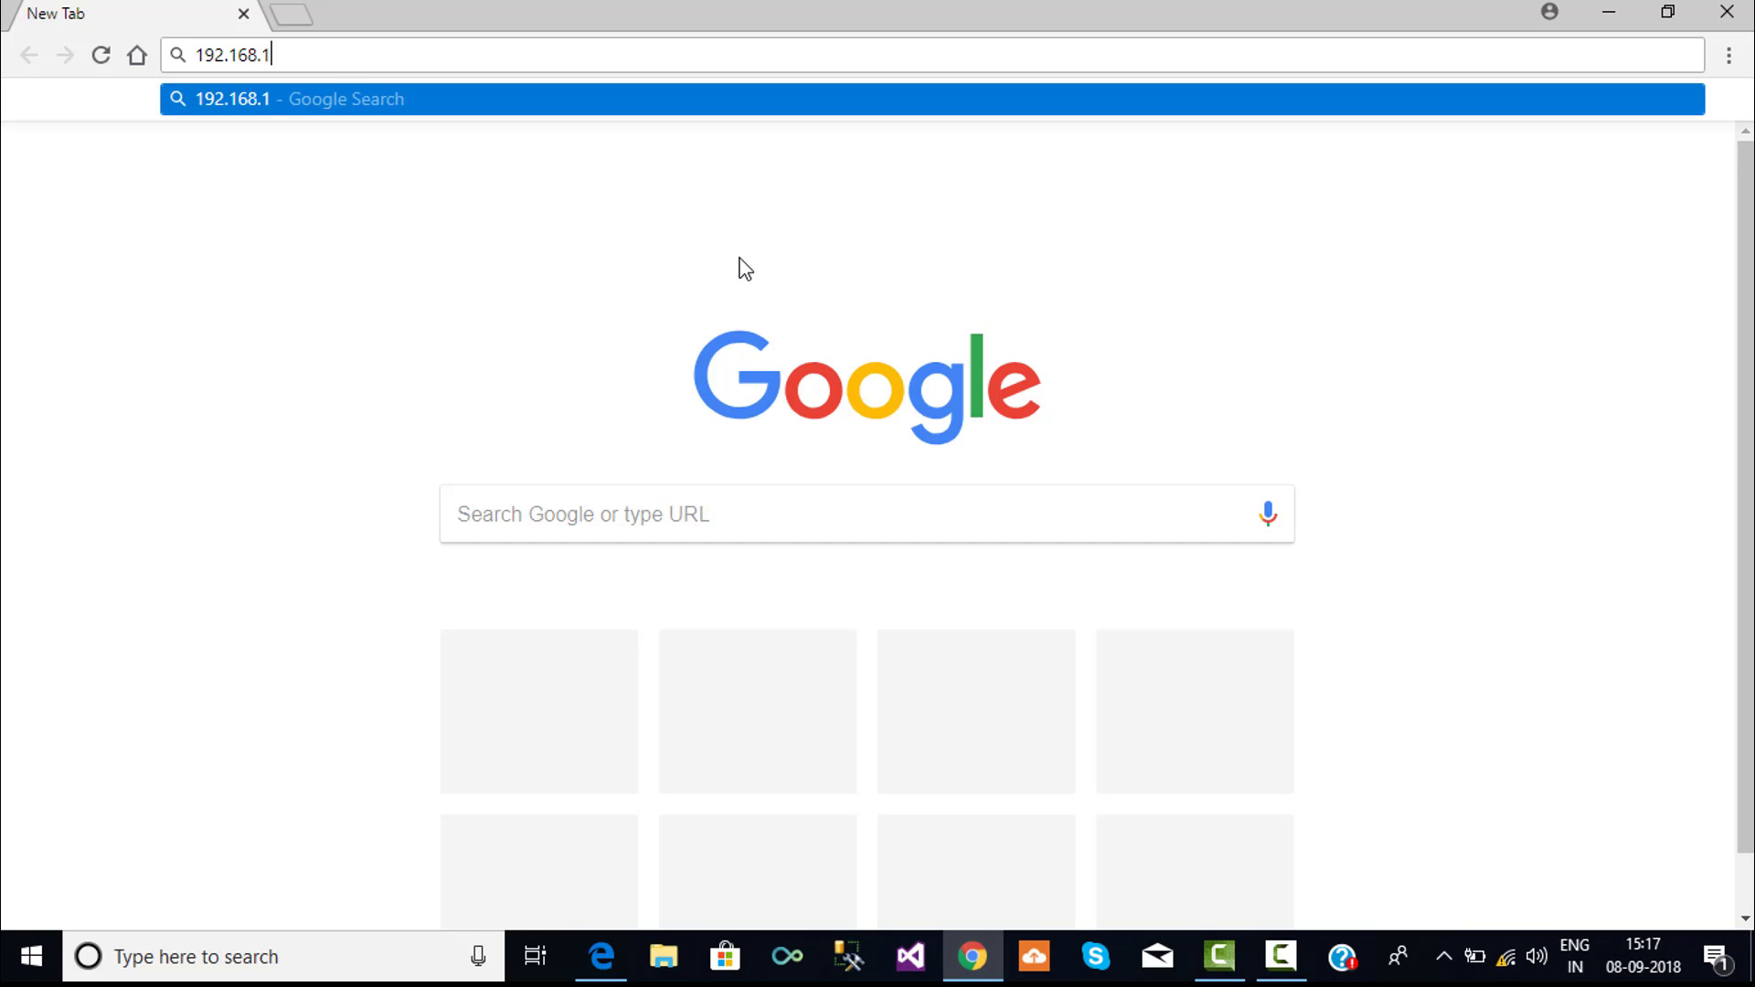
pyautogui.press('BackSpace')
pyautogui.write('2.1')
pyautogui.press('Return')
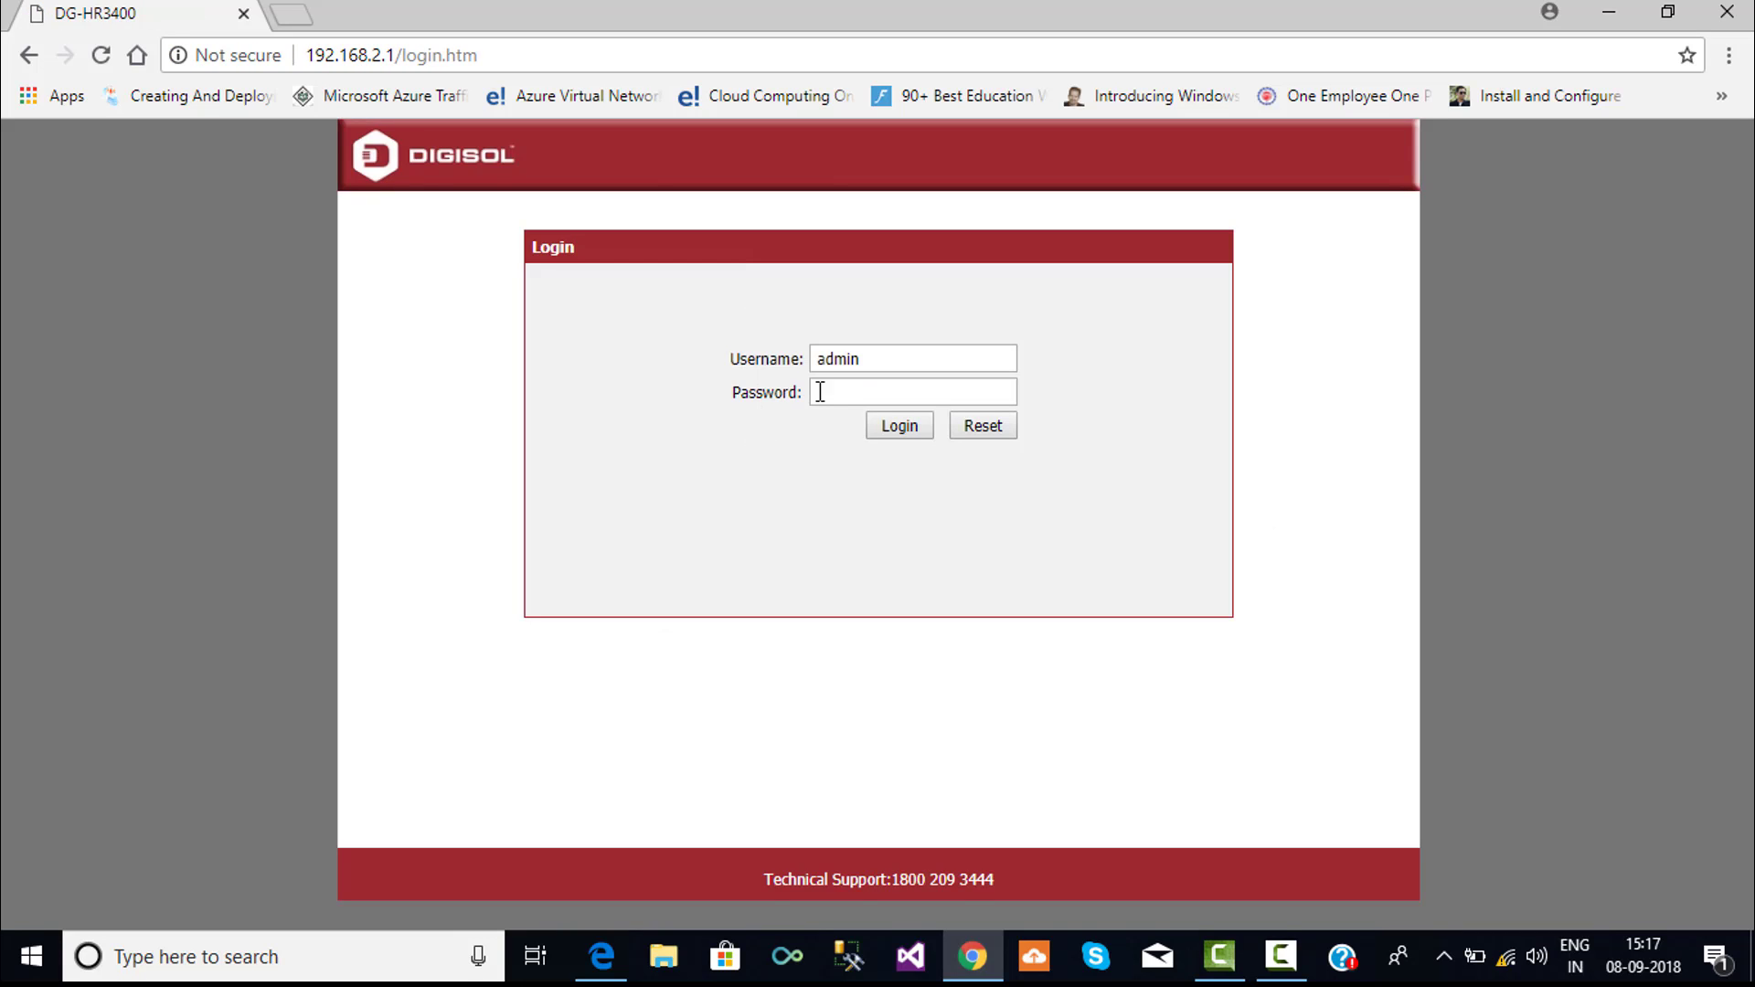
# - Log in as admin with the router password, decline saving it, and open Setup
pyautogui.click(829, 393)
pyautogui.click(905, 426)
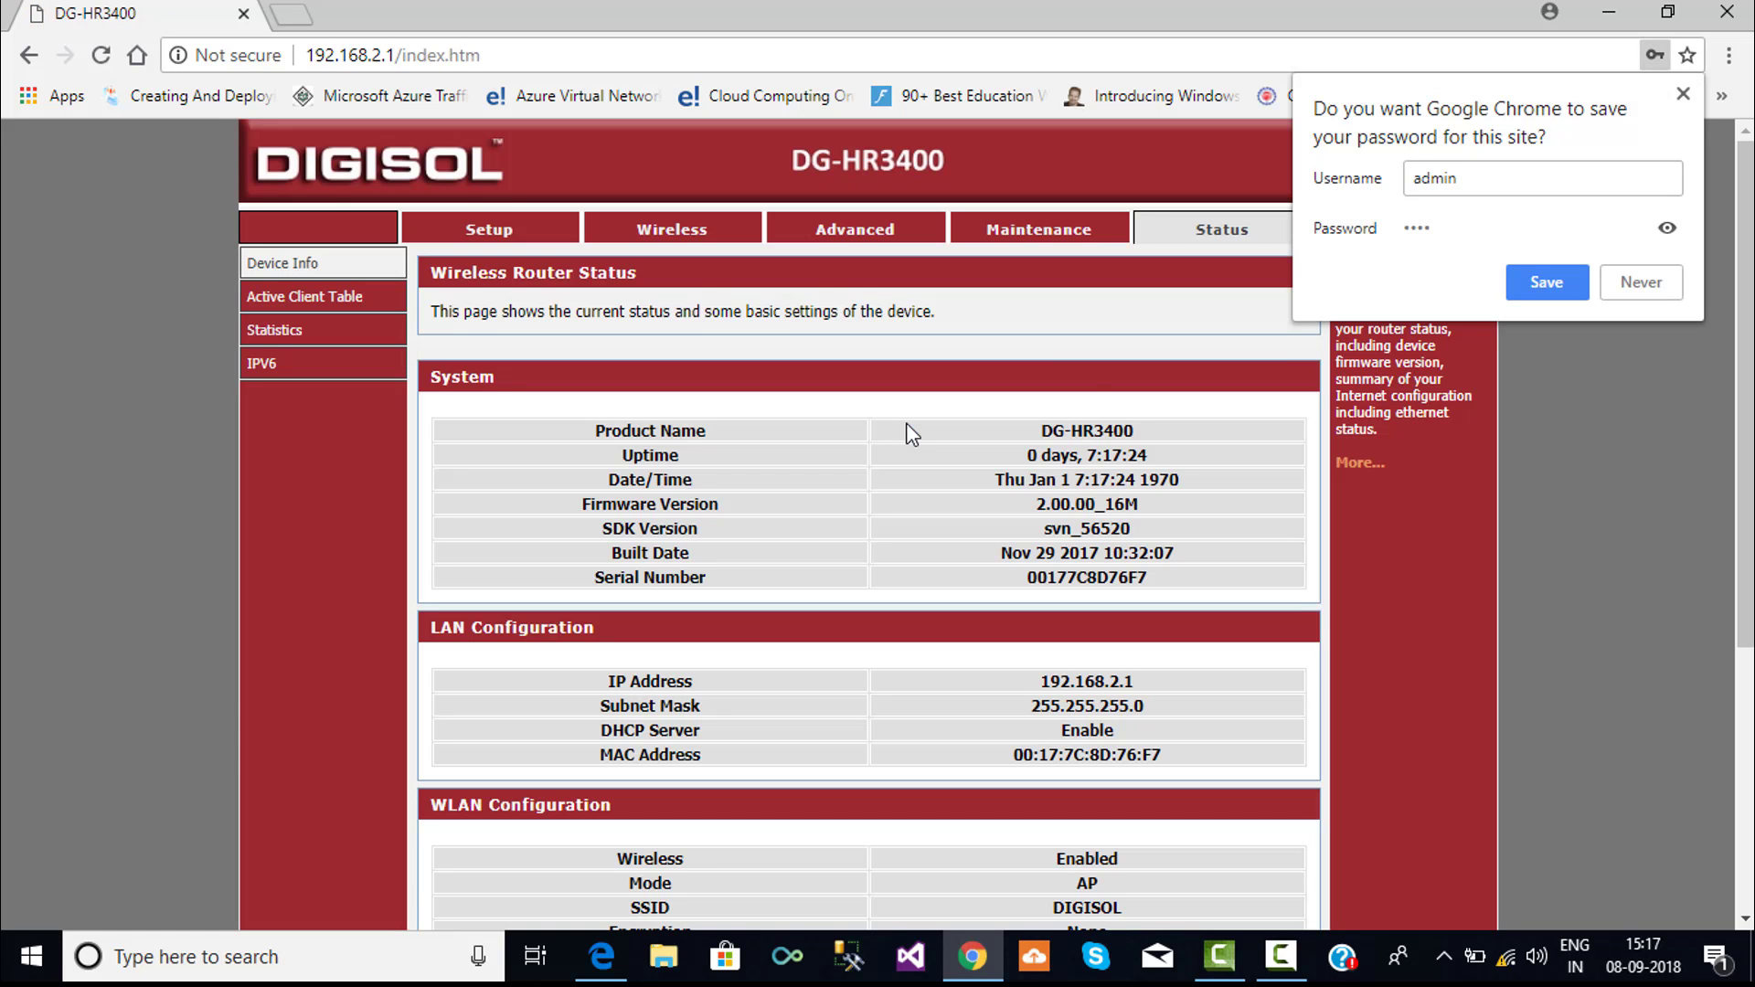
pyautogui.click(1637, 278)
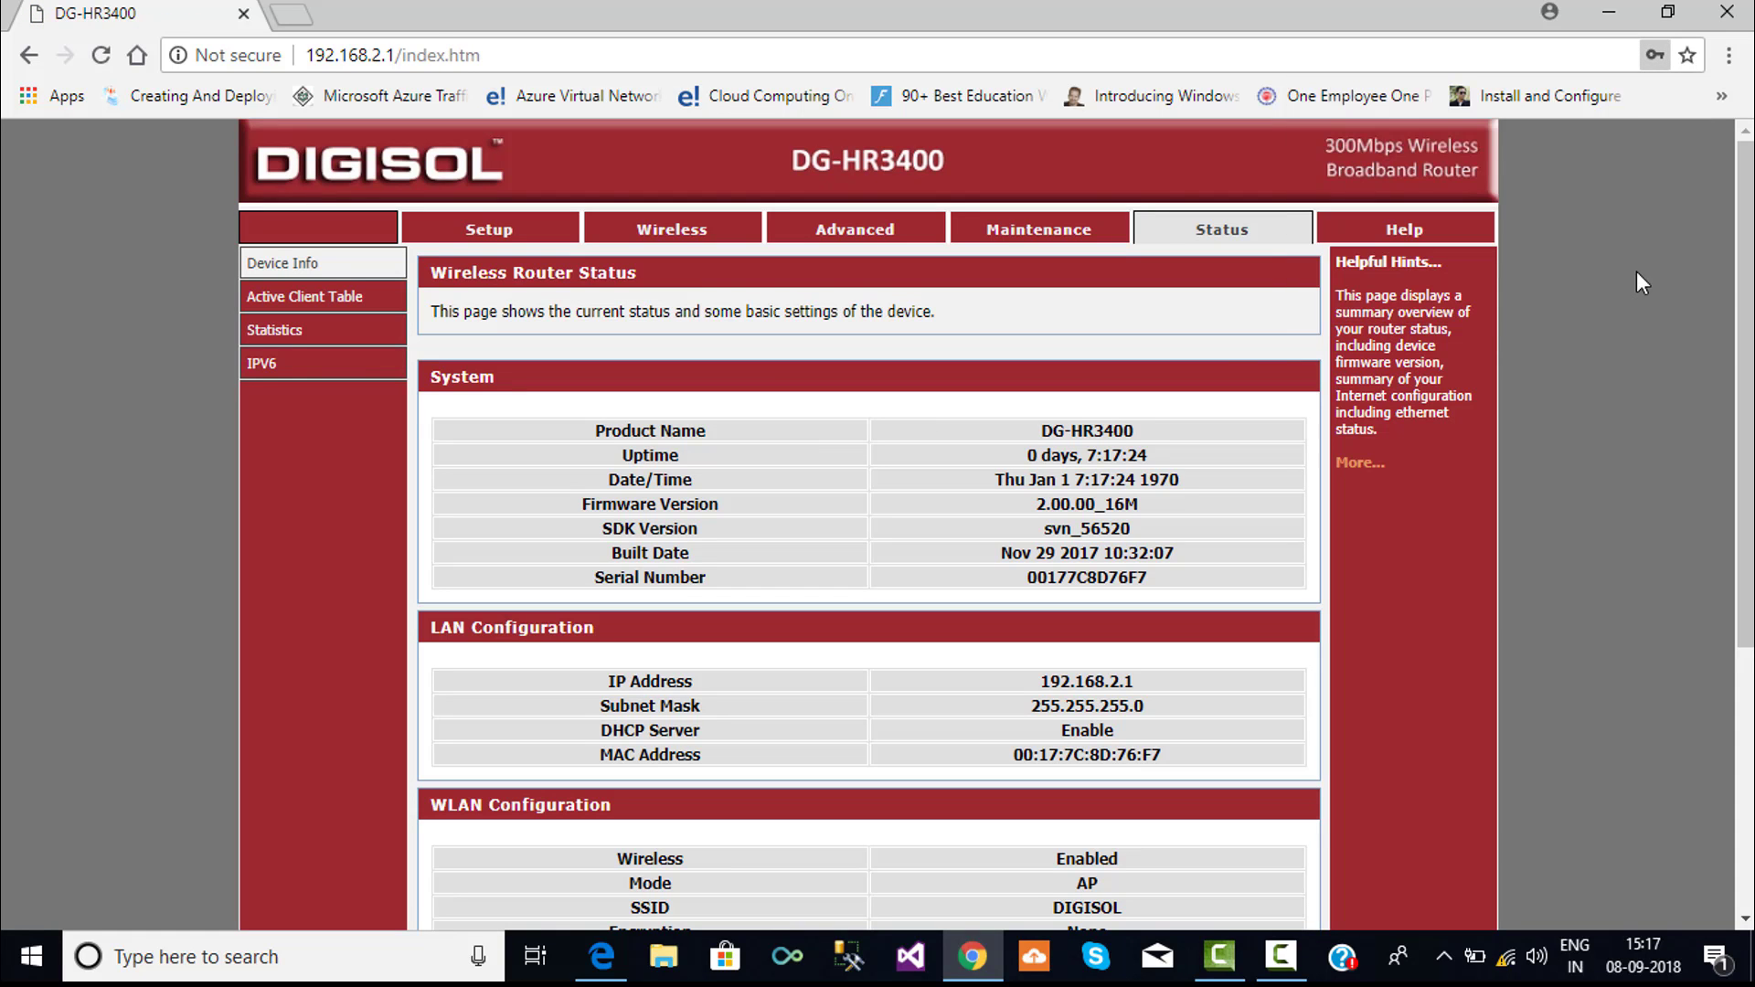
pyautogui.click(552, 243)
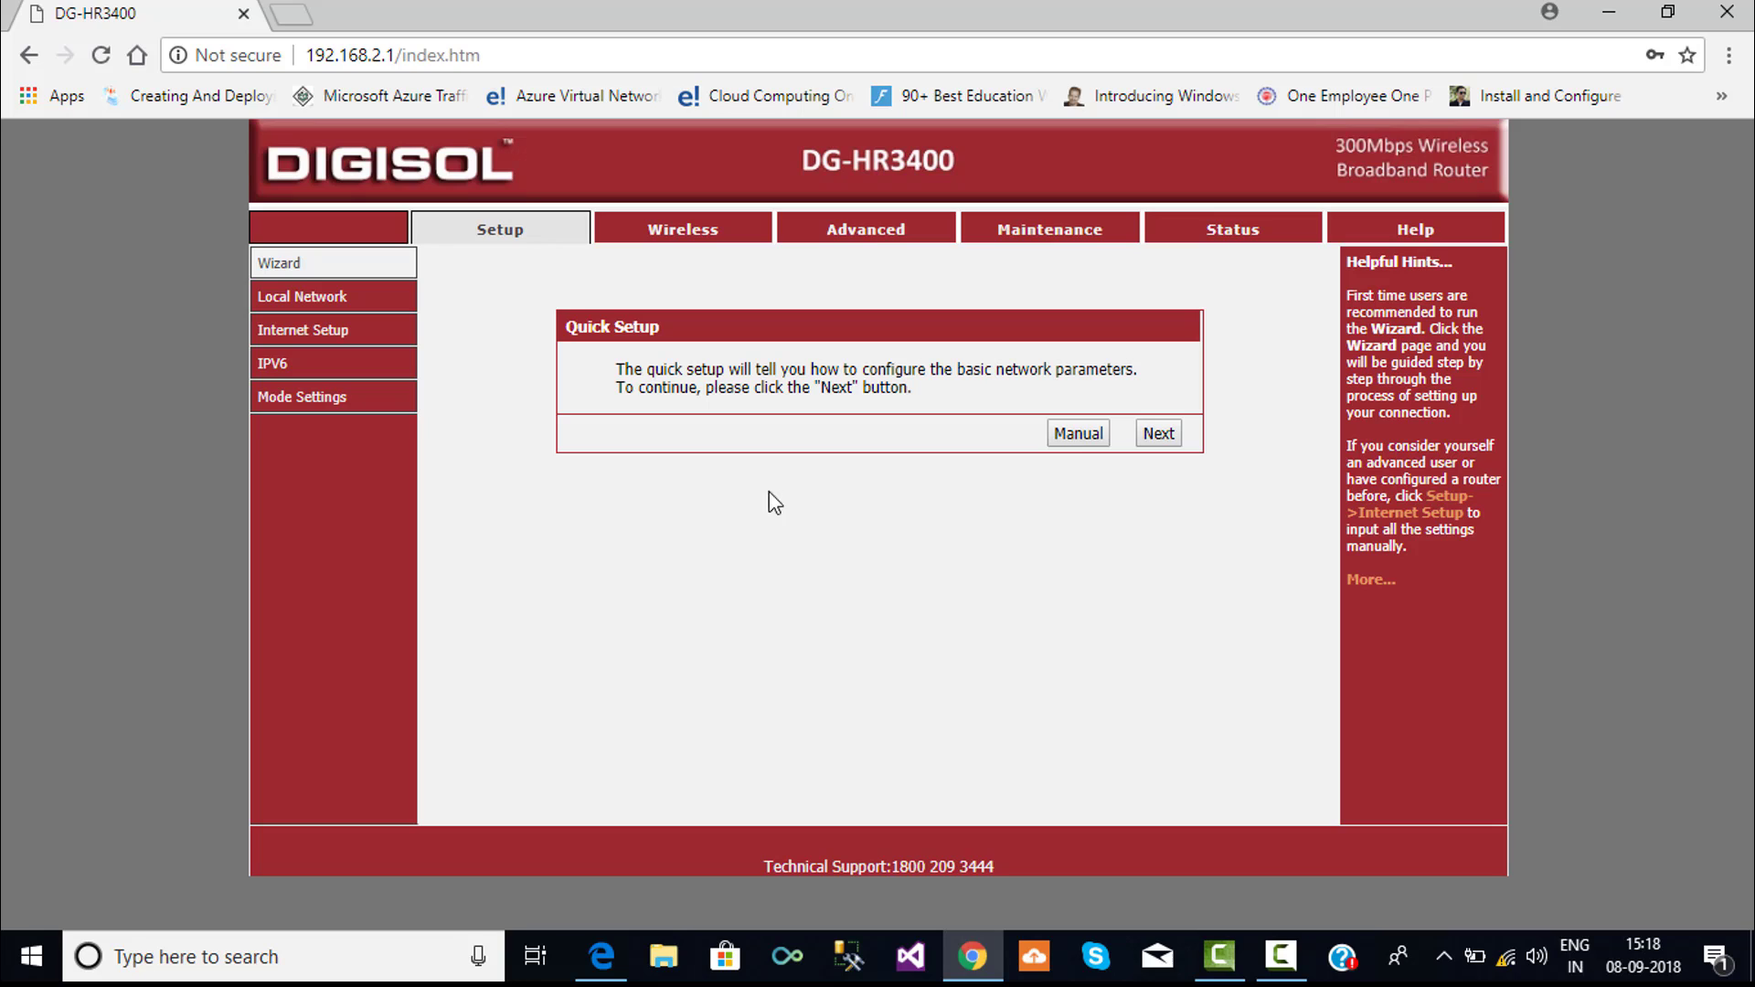
# - Skip the Quick Setup wizard and set WAN Access Type to PPPoE
pyautogui.click(1078, 435)
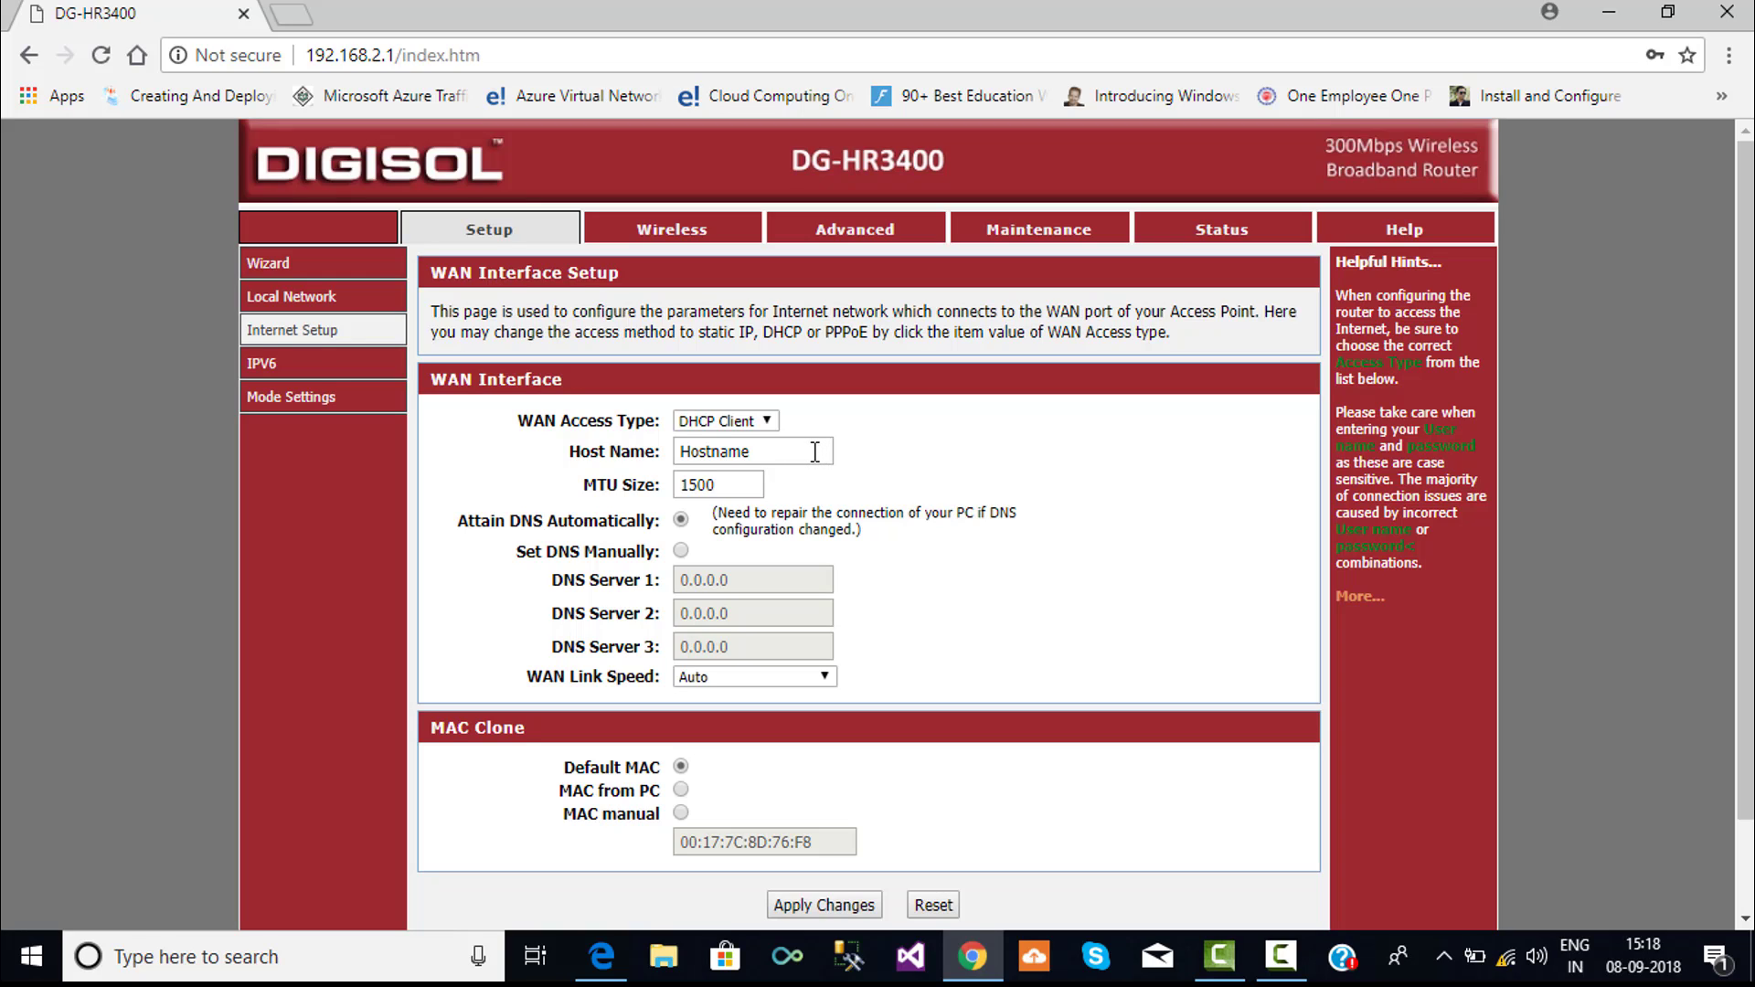
pyautogui.click(769, 421)
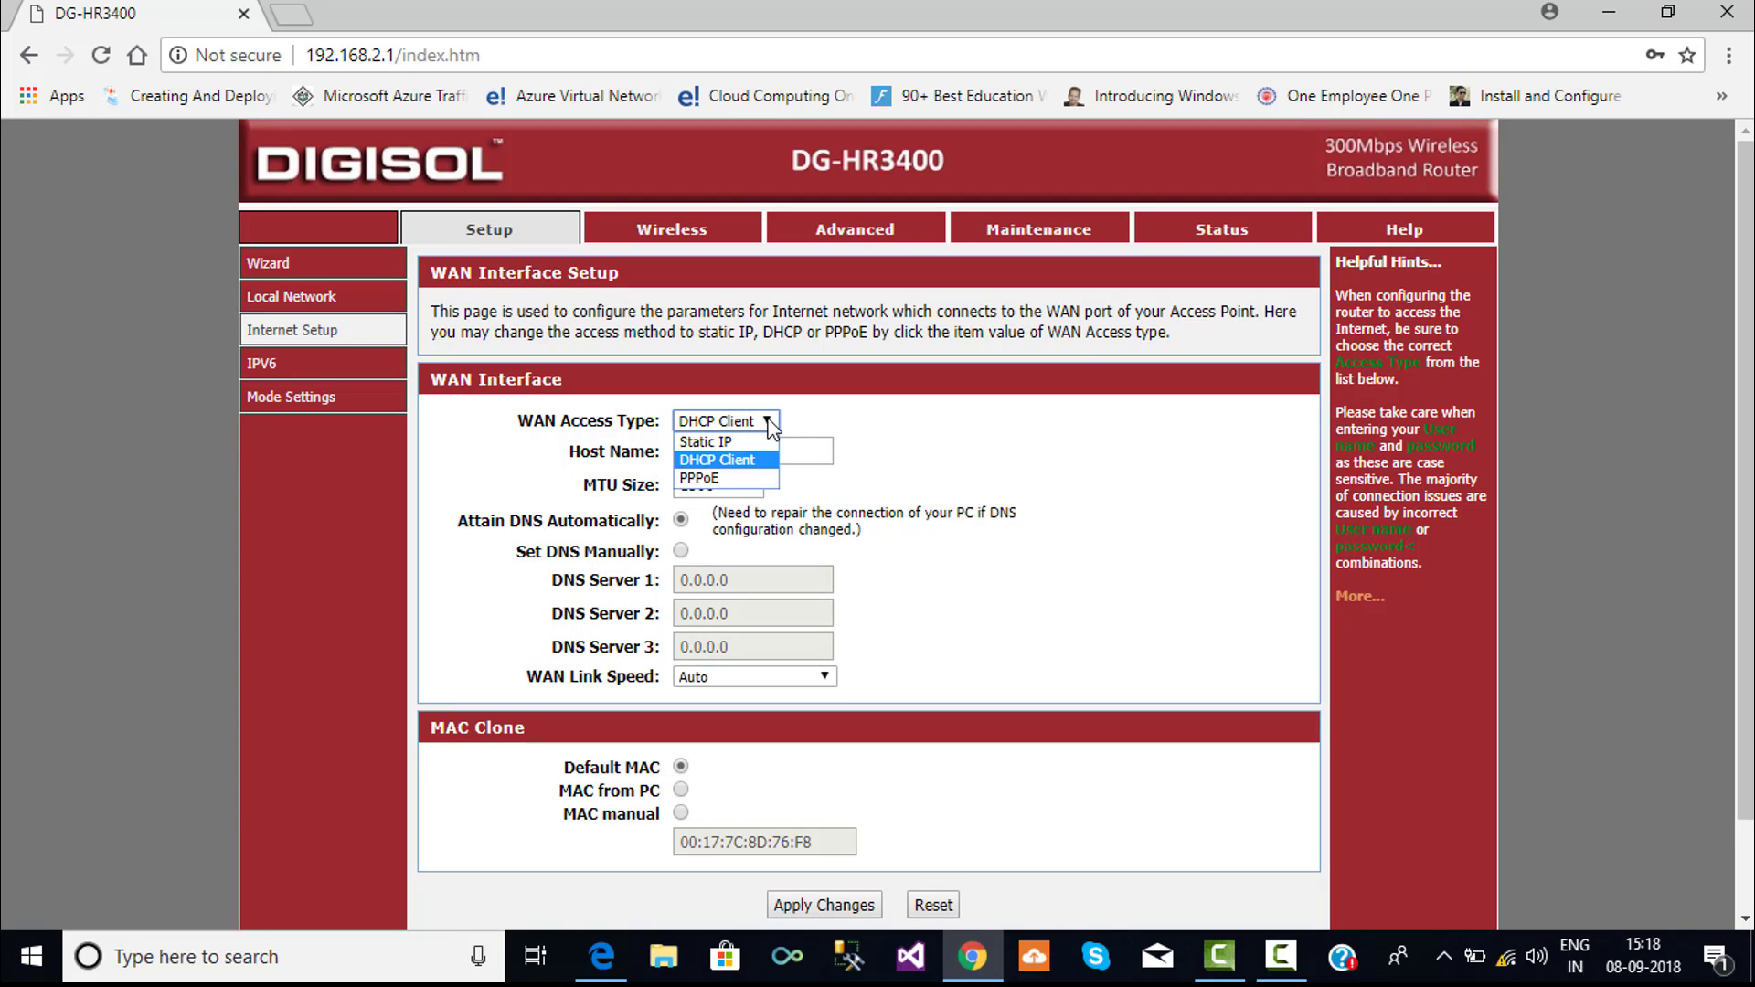
pyautogui.click(745, 477)
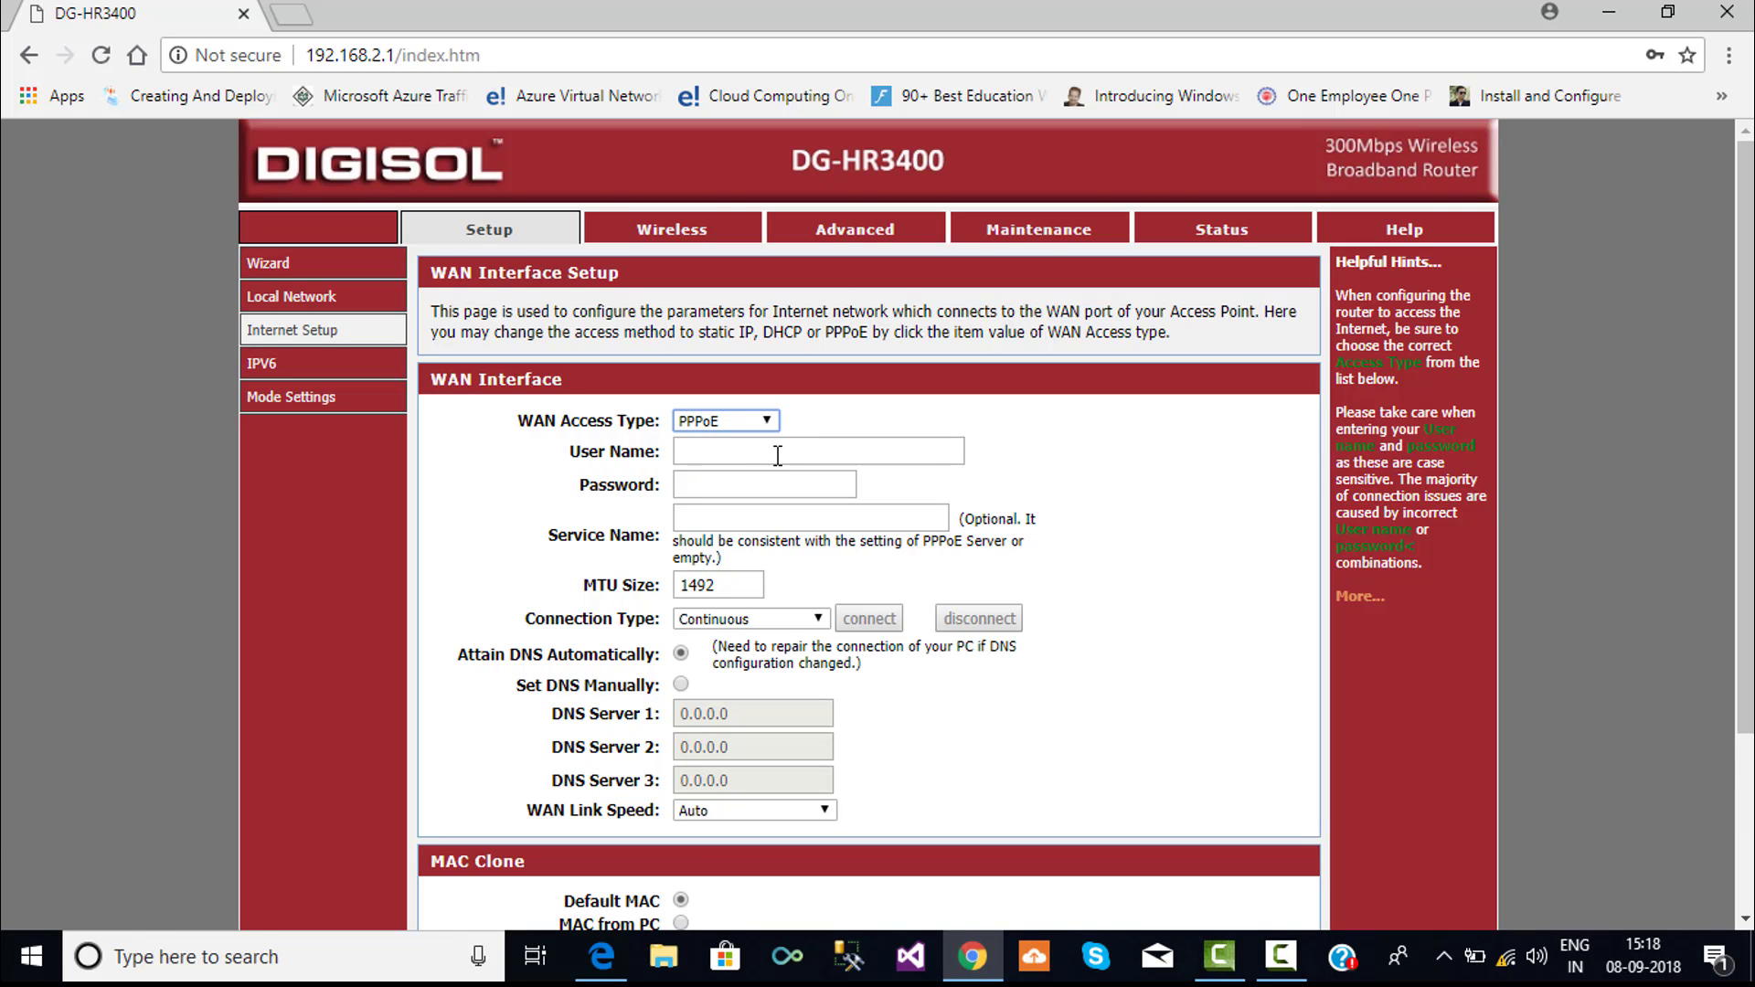
# - Enter the PPPoE broadband user name and password, then apply the changes
pyautogui.click(777, 455)
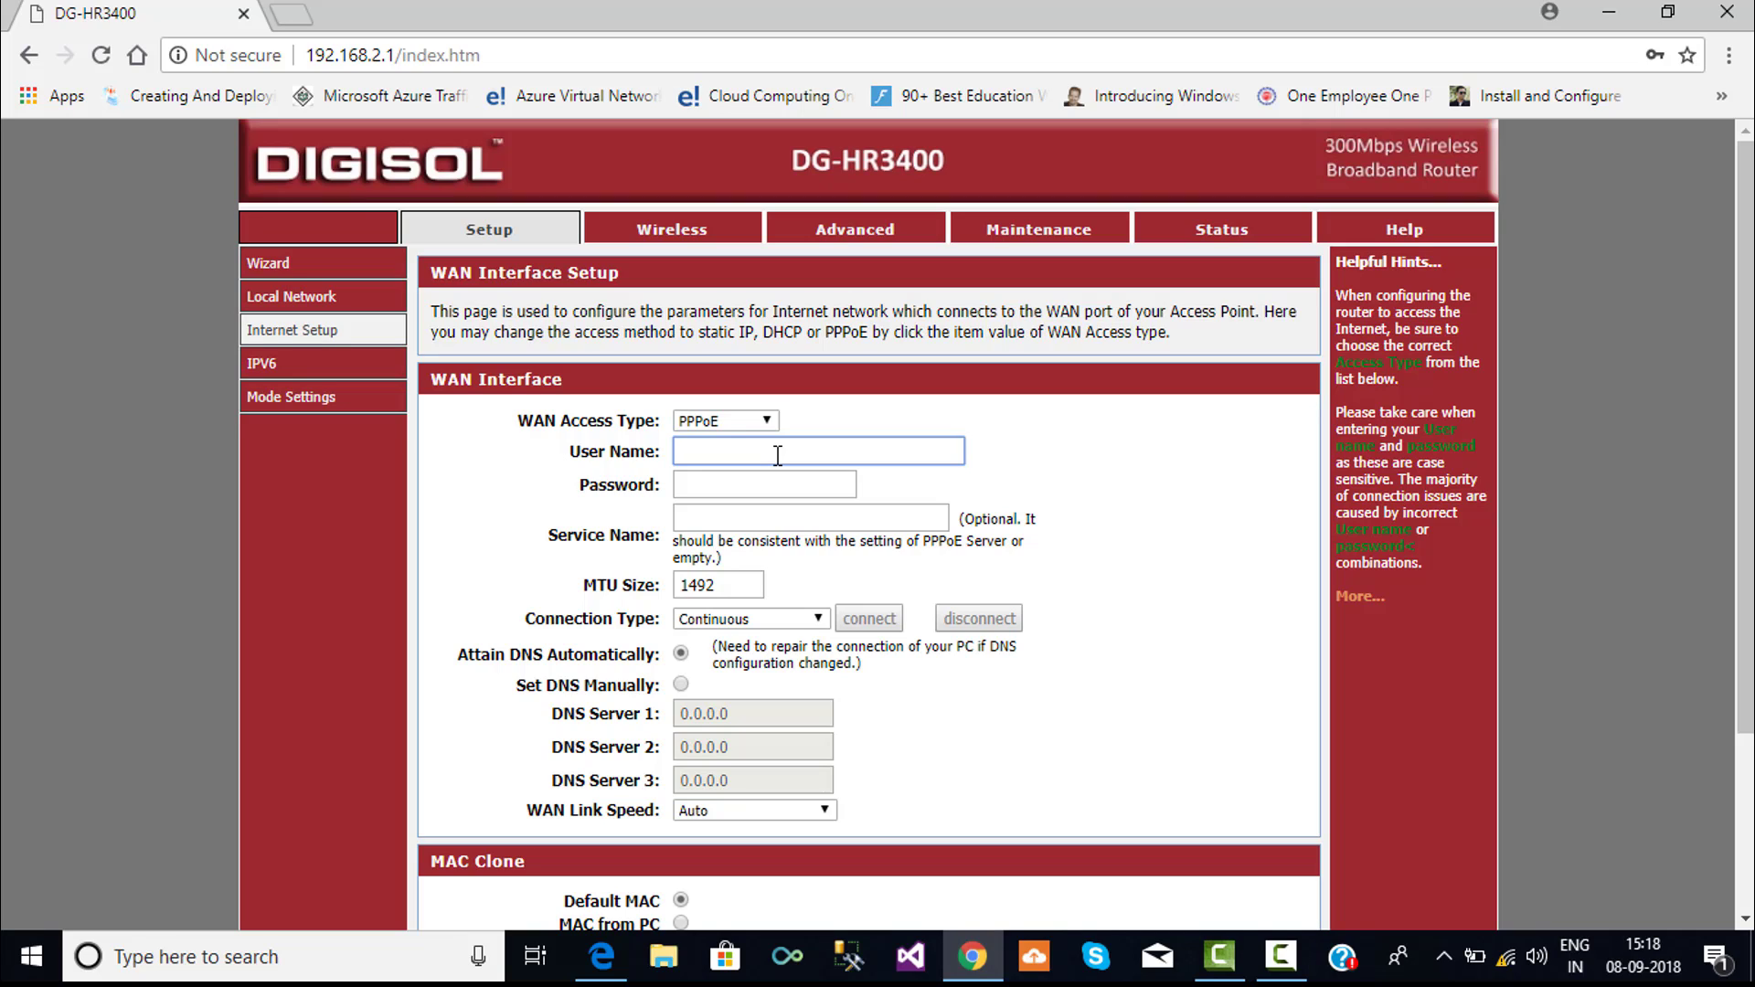
pyautogui.press('Tab')
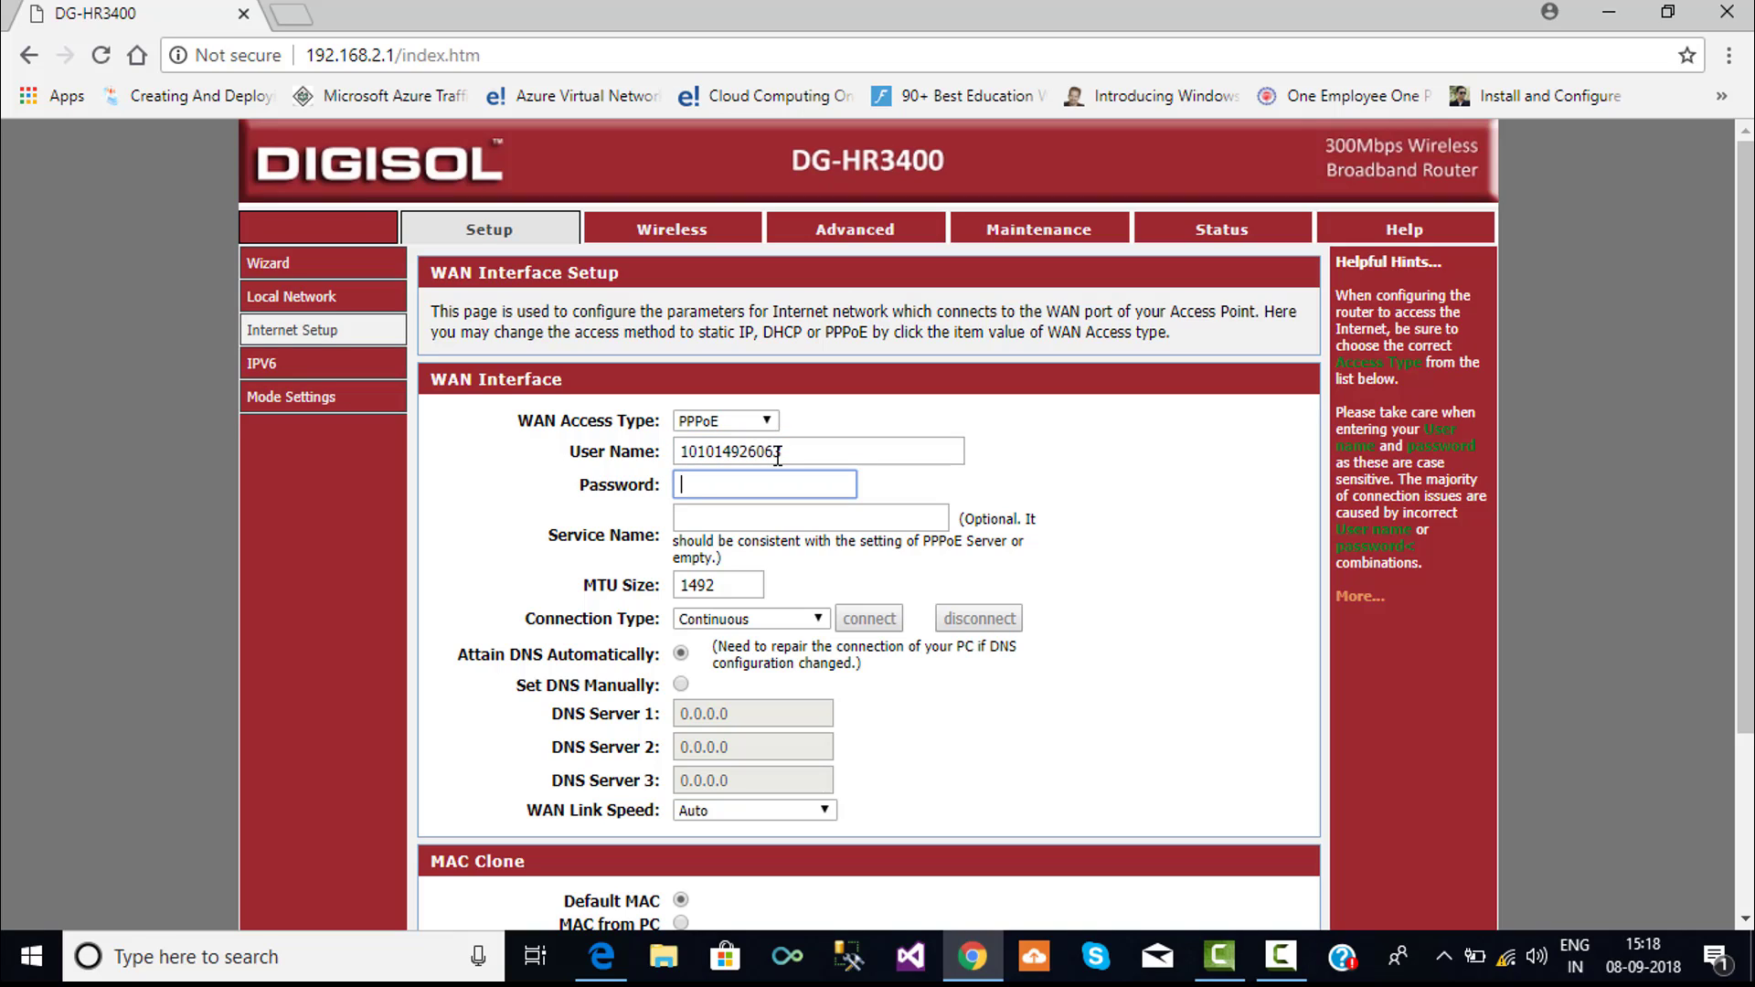
pyautogui.write('••••••')
pyautogui.press('Tab')
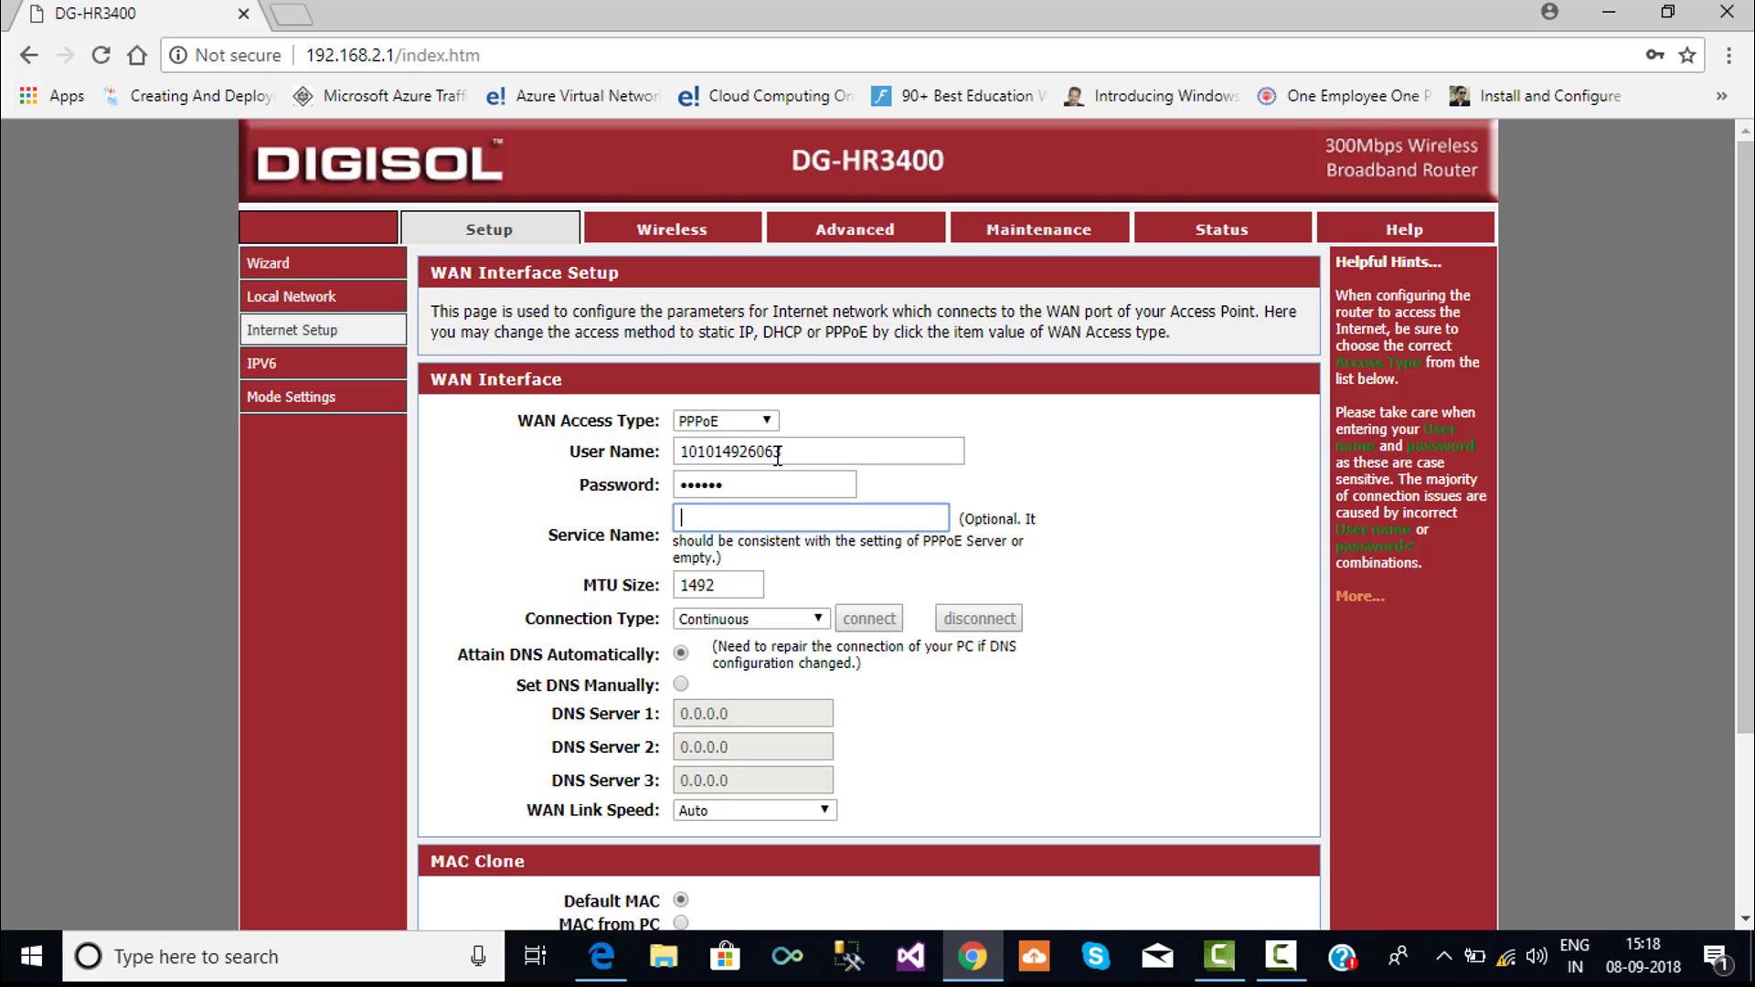
pyautogui.moveTo(1095, 711); pyautogui.dragTo(1114, 628)
pyautogui.click(1193, 642)
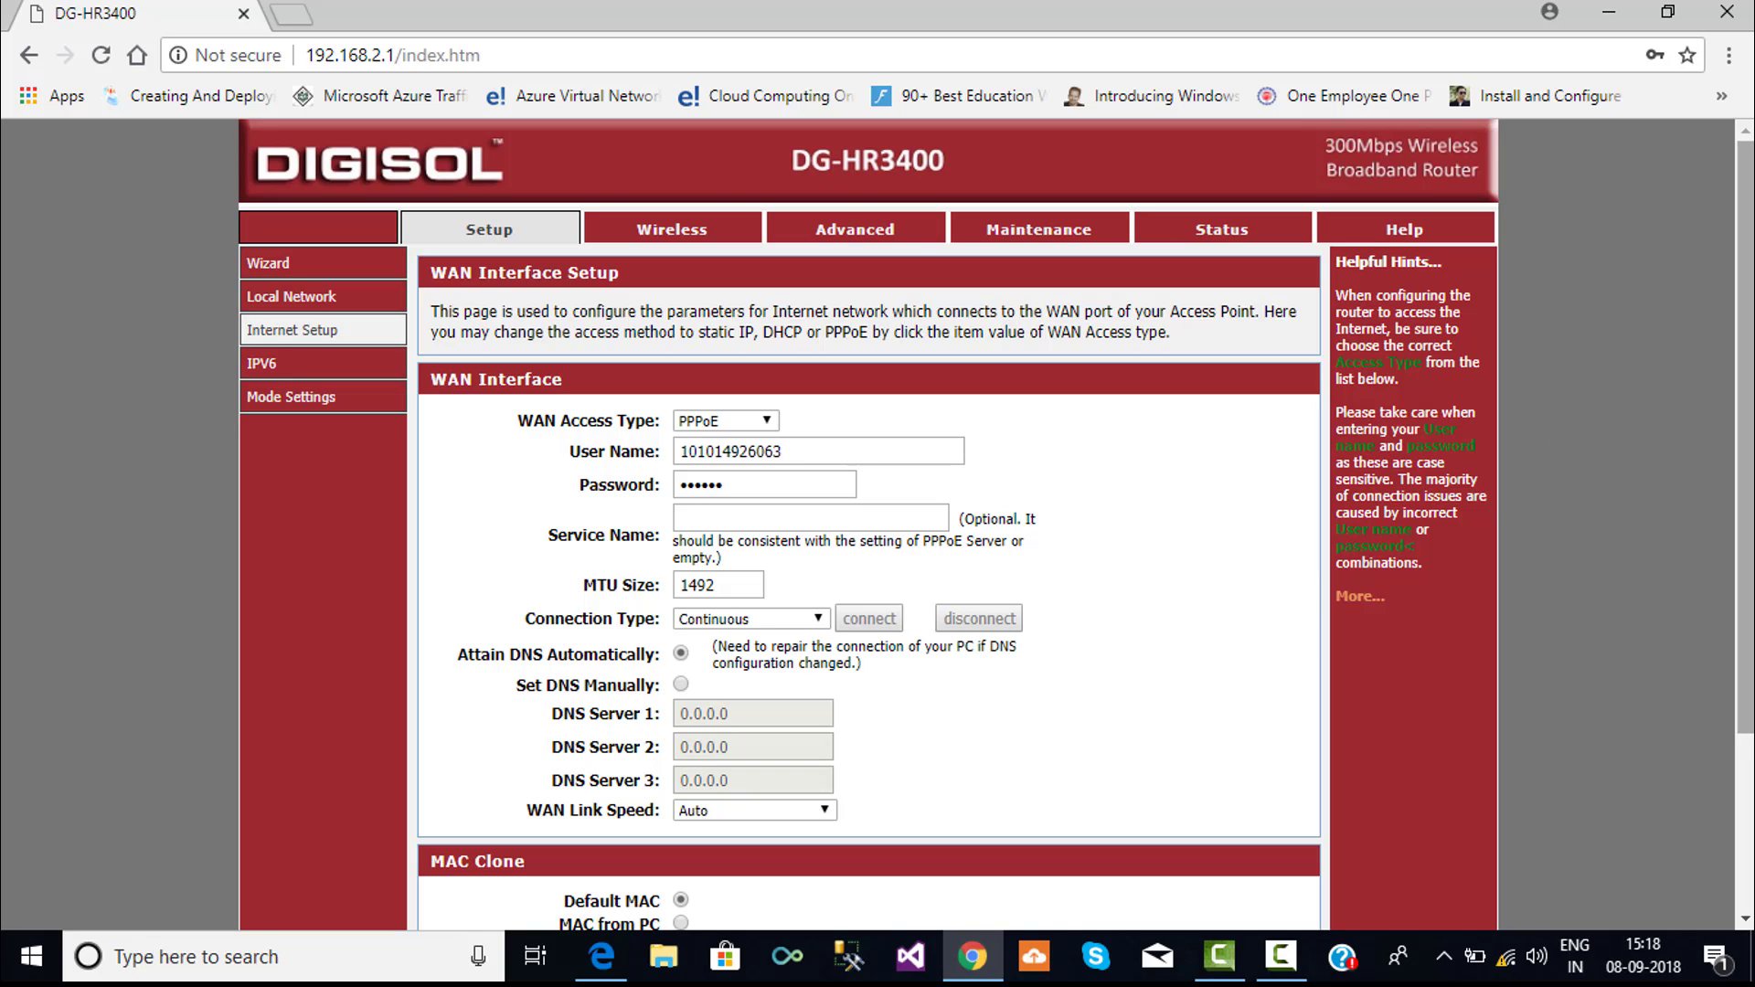
pyautogui.scroll(-2, 1744, 457)
pyautogui.scroll(-1, 996, 525)
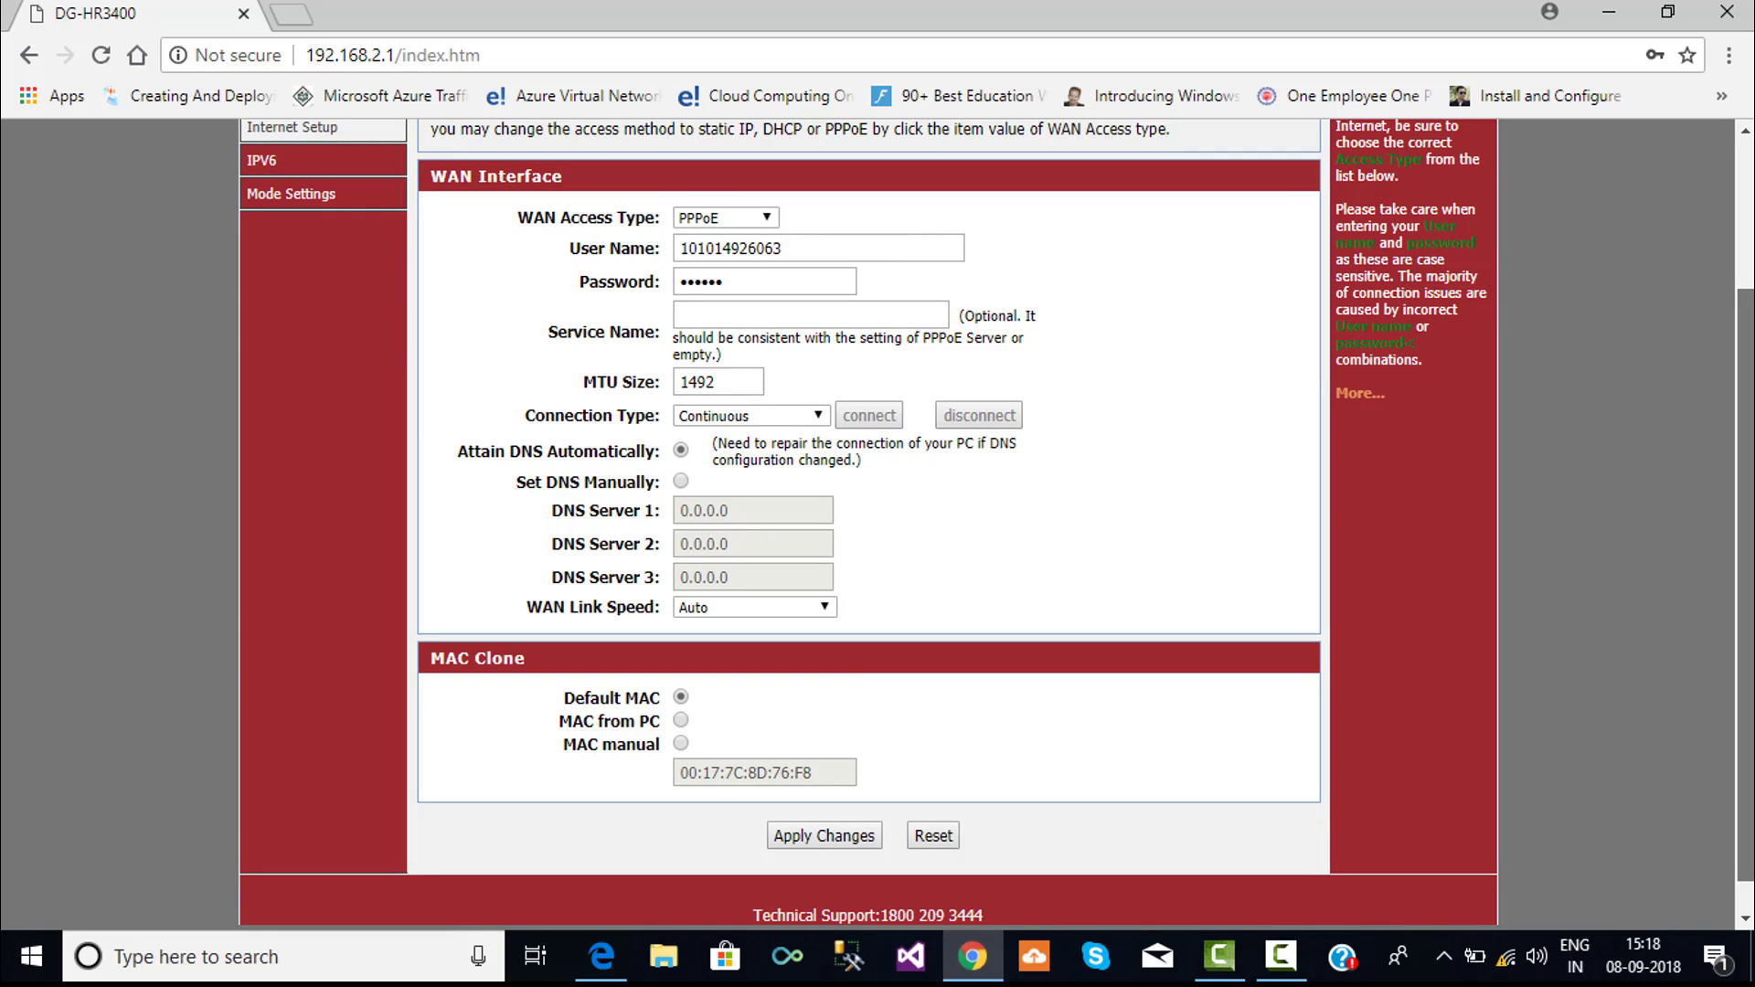
pyautogui.scroll(-1, 996, 524)
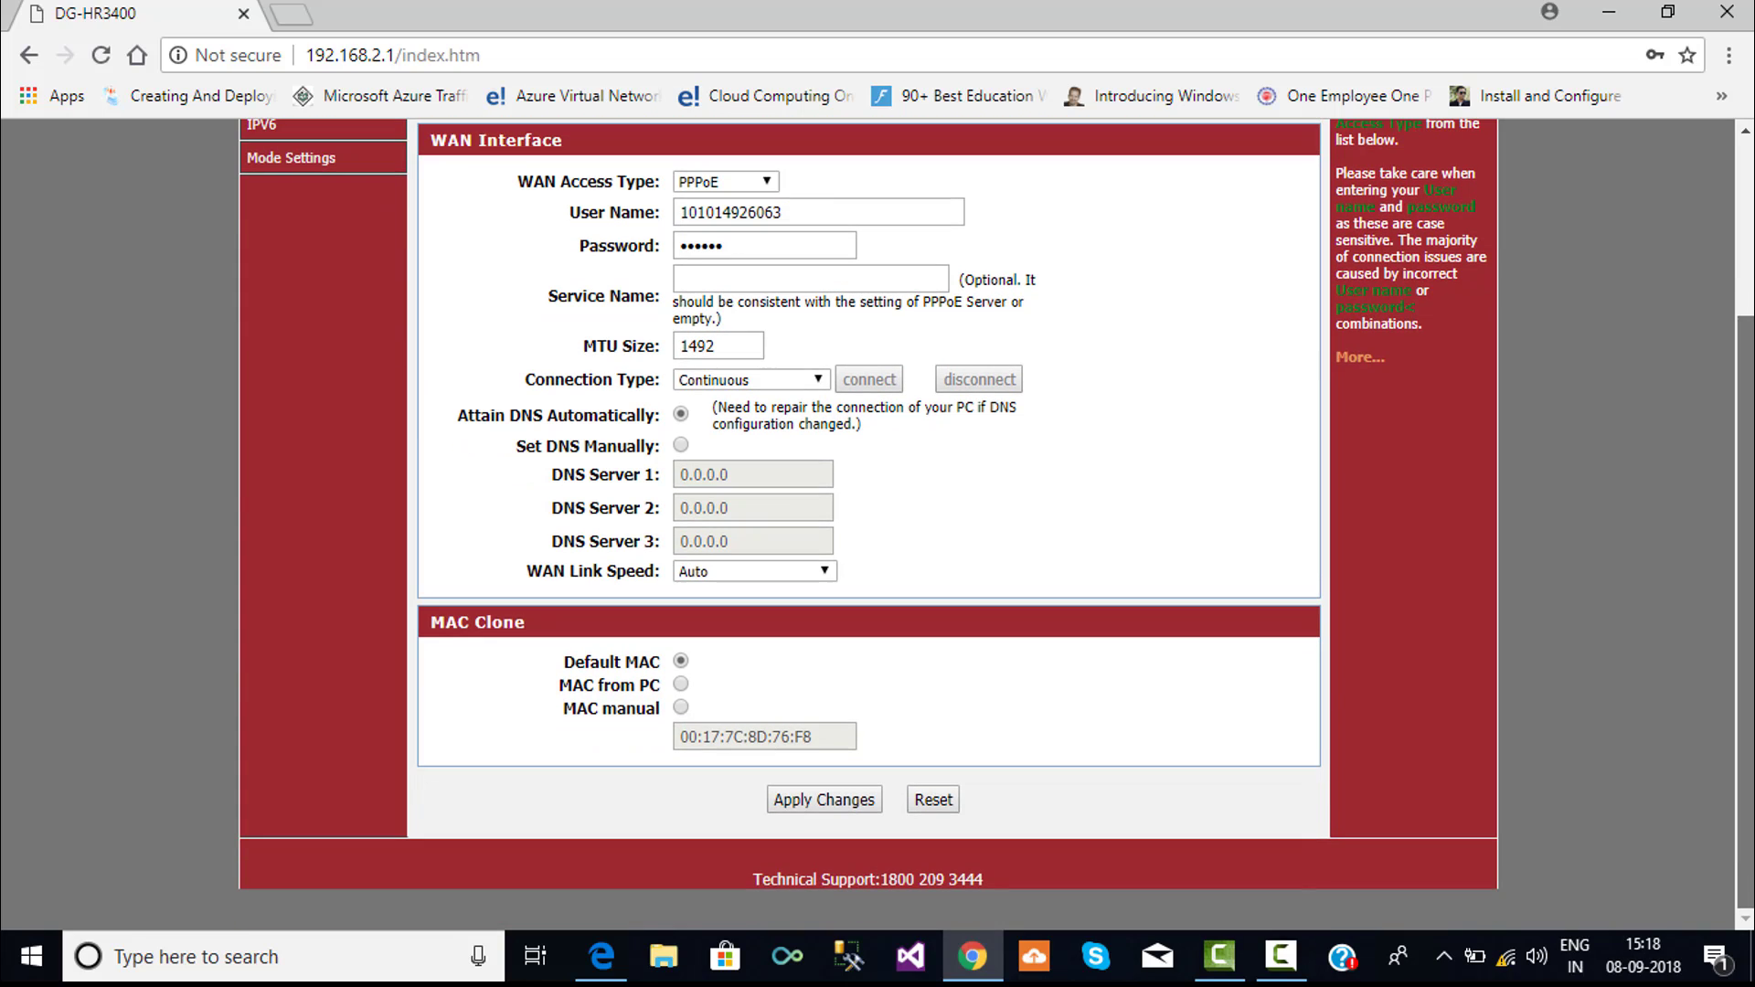
pyautogui.click(833, 801)
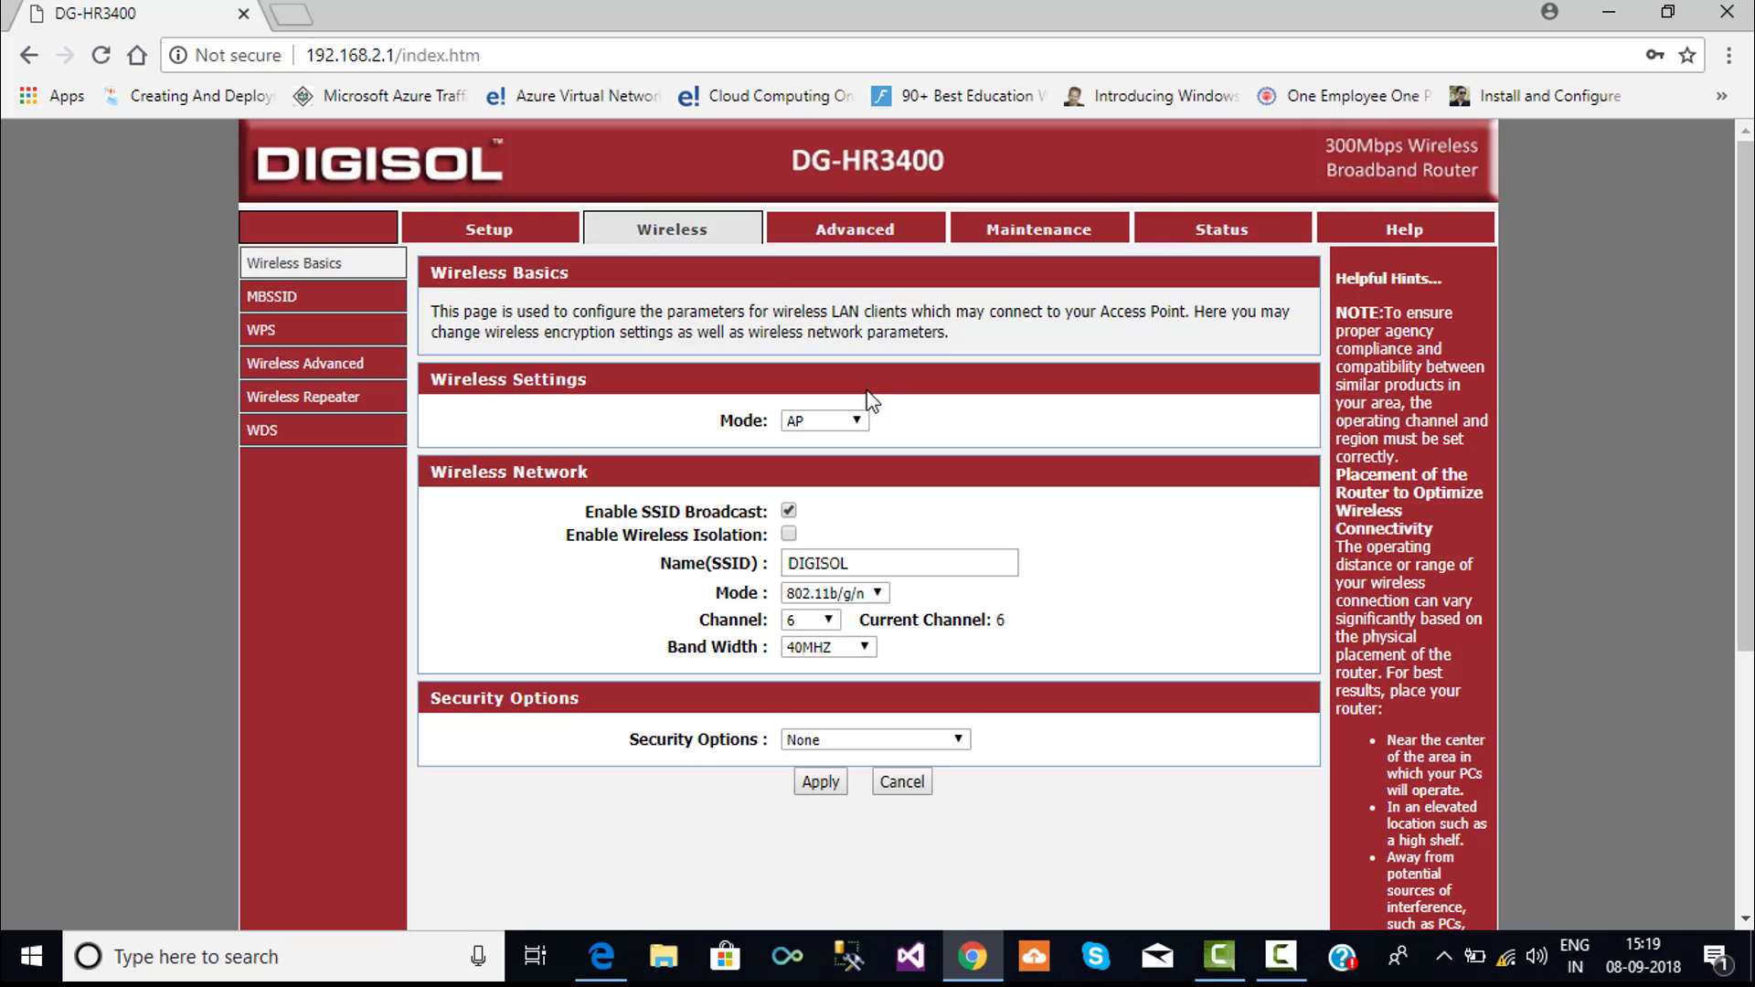
# - Keep wireless Mode as AP and replace the SSID DIGISOL with Exploring
pyautogui.click(864, 419)
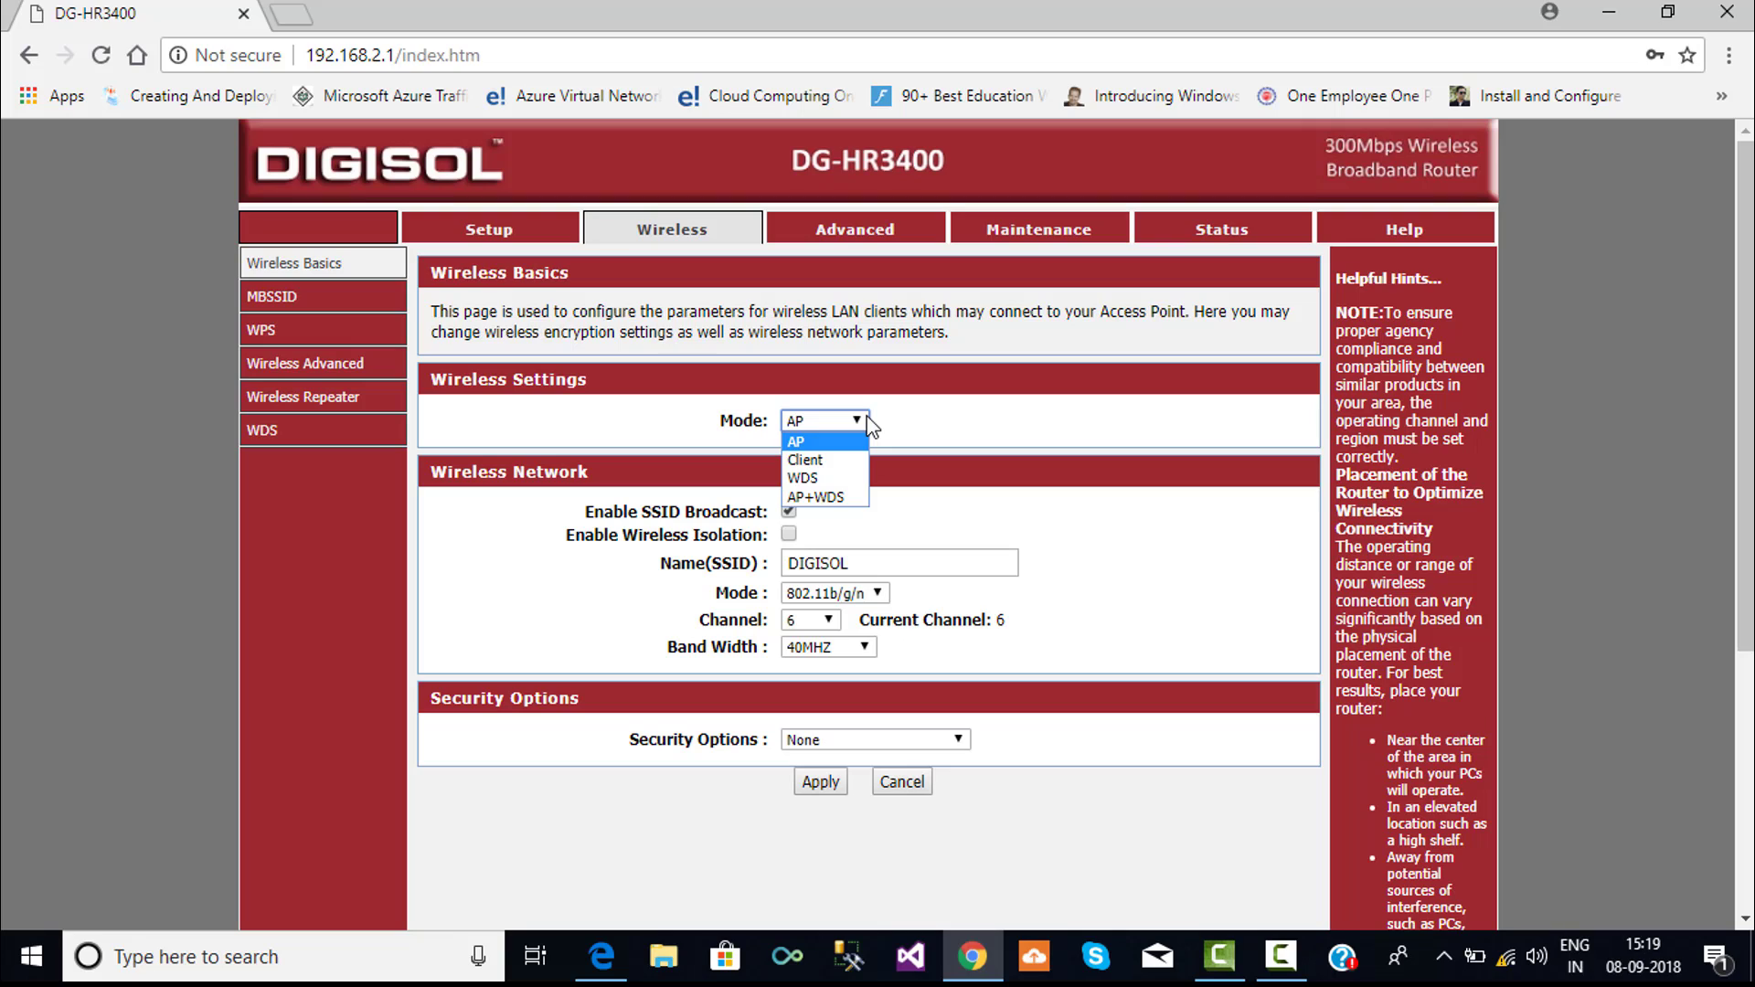
pyautogui.click(820, 440)
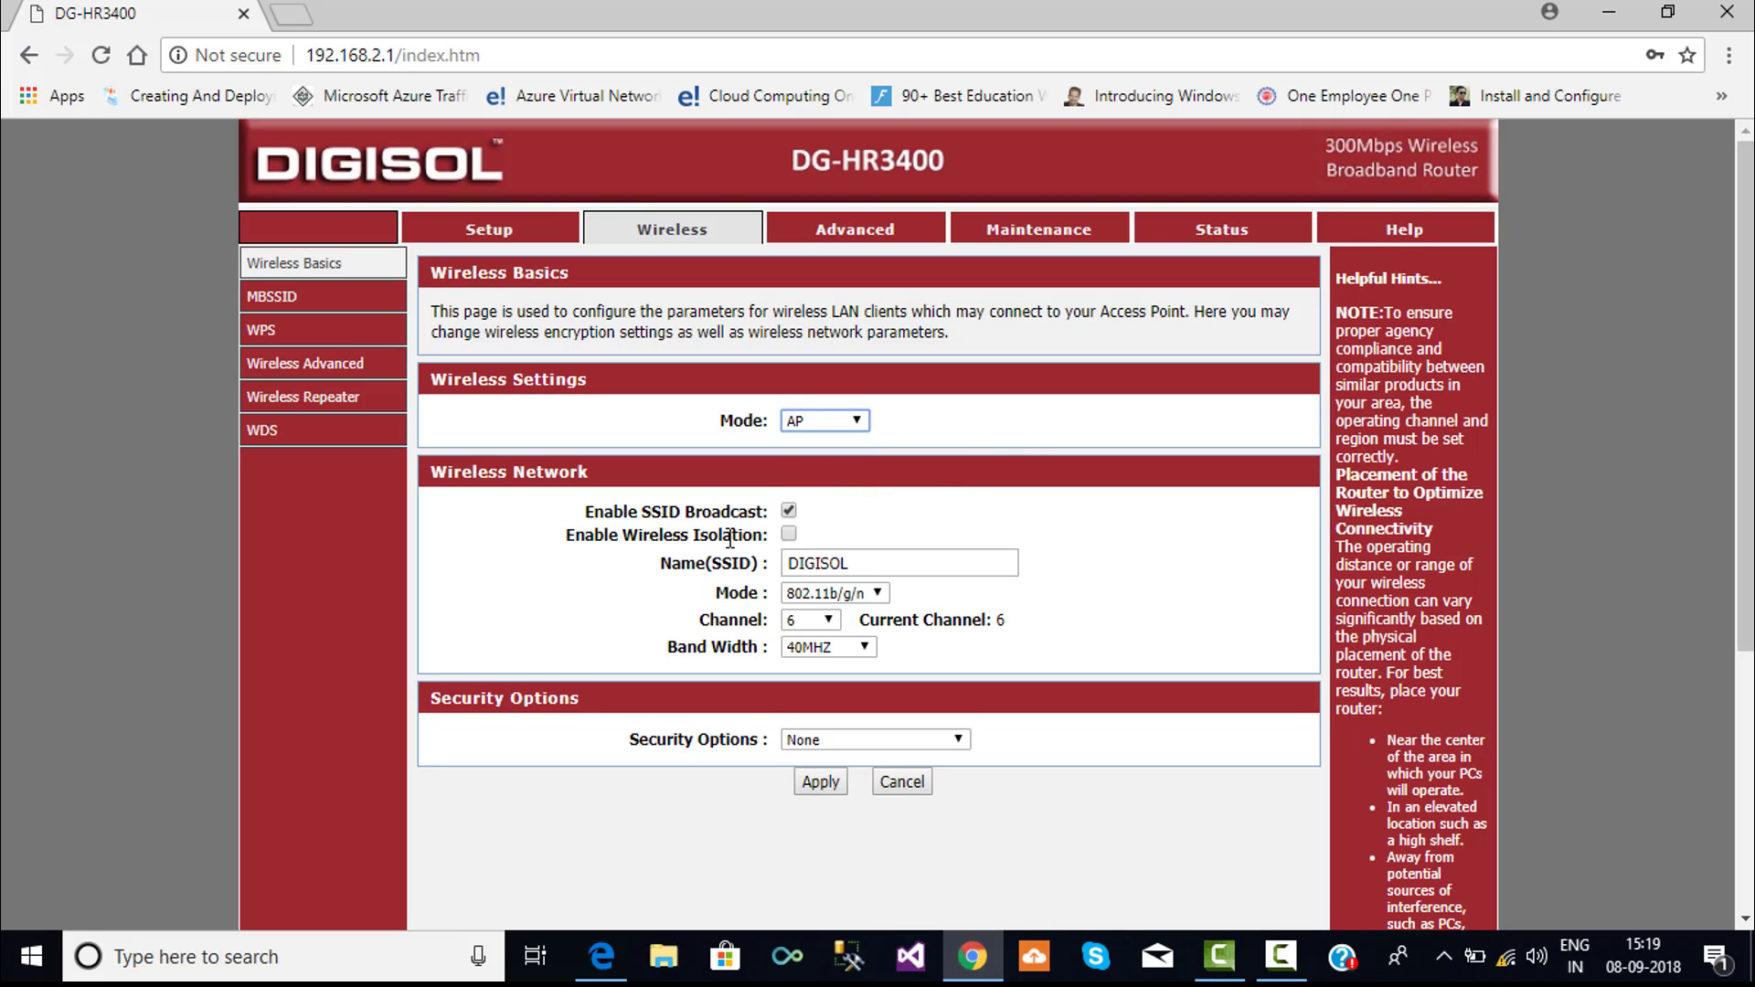
pyautogui.click(906, 560)
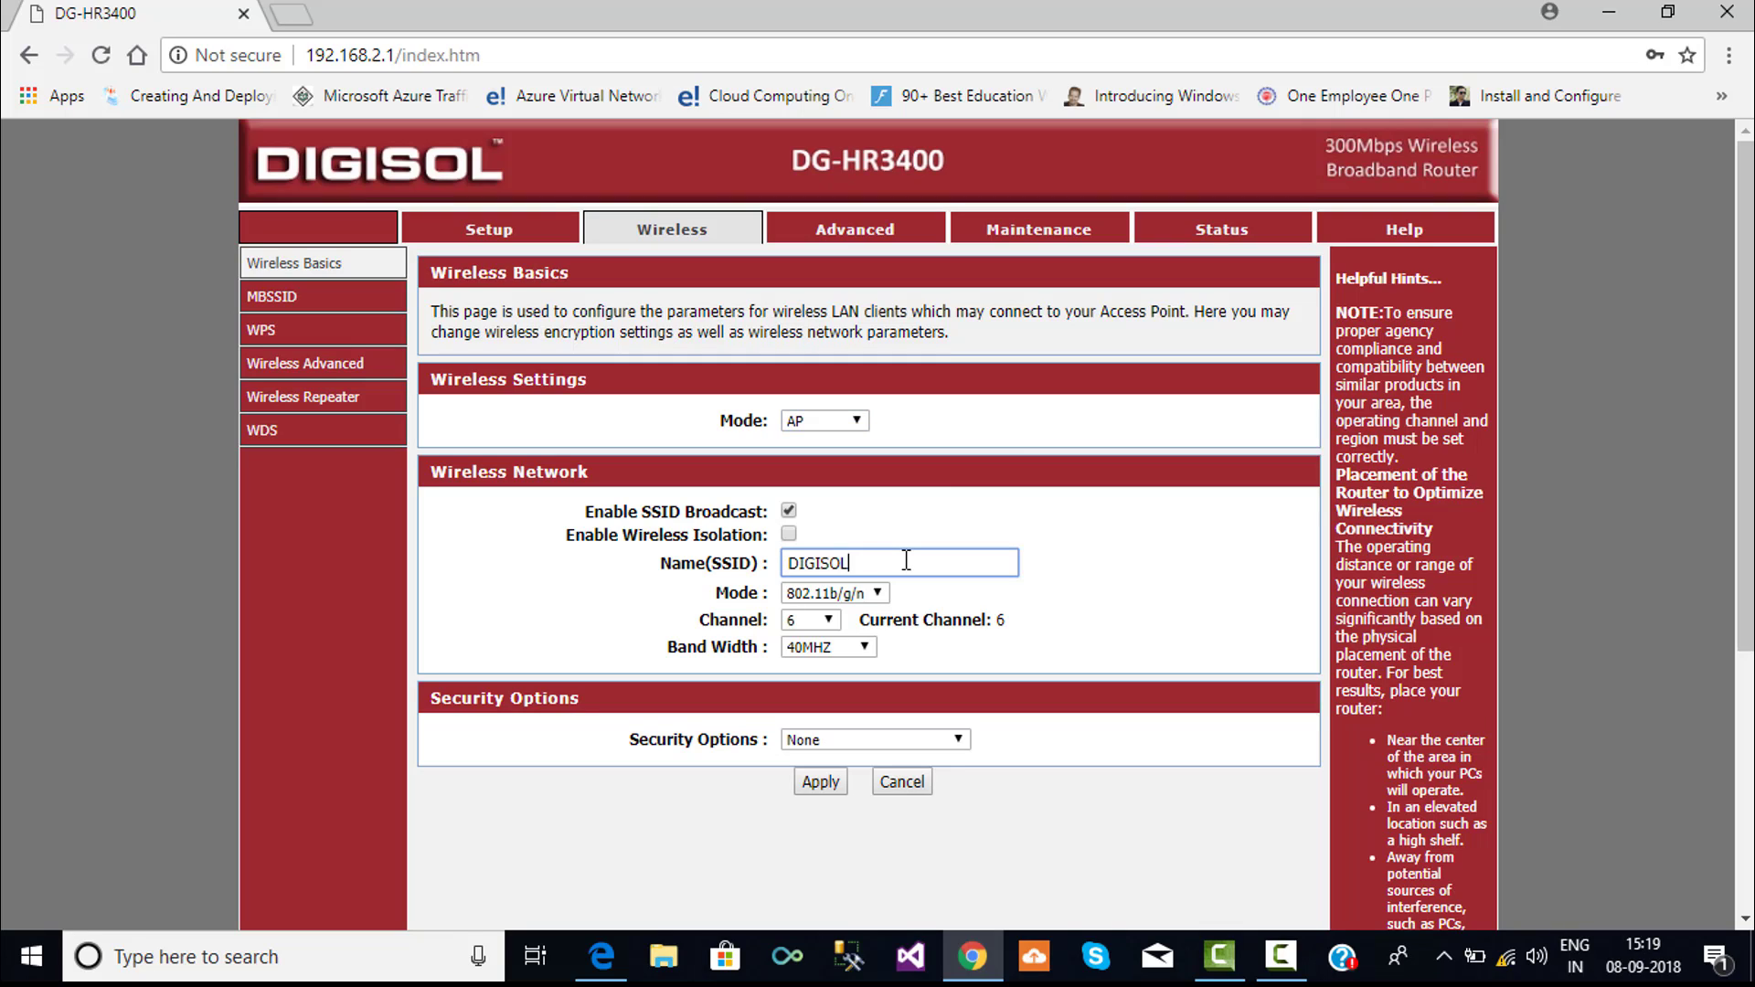
pyautogui.hotkey('ctrl', 'a')
pyautogui.press('BackSpace')
pyautogui.write('Exploring')
pyautogui.click(880, 594)
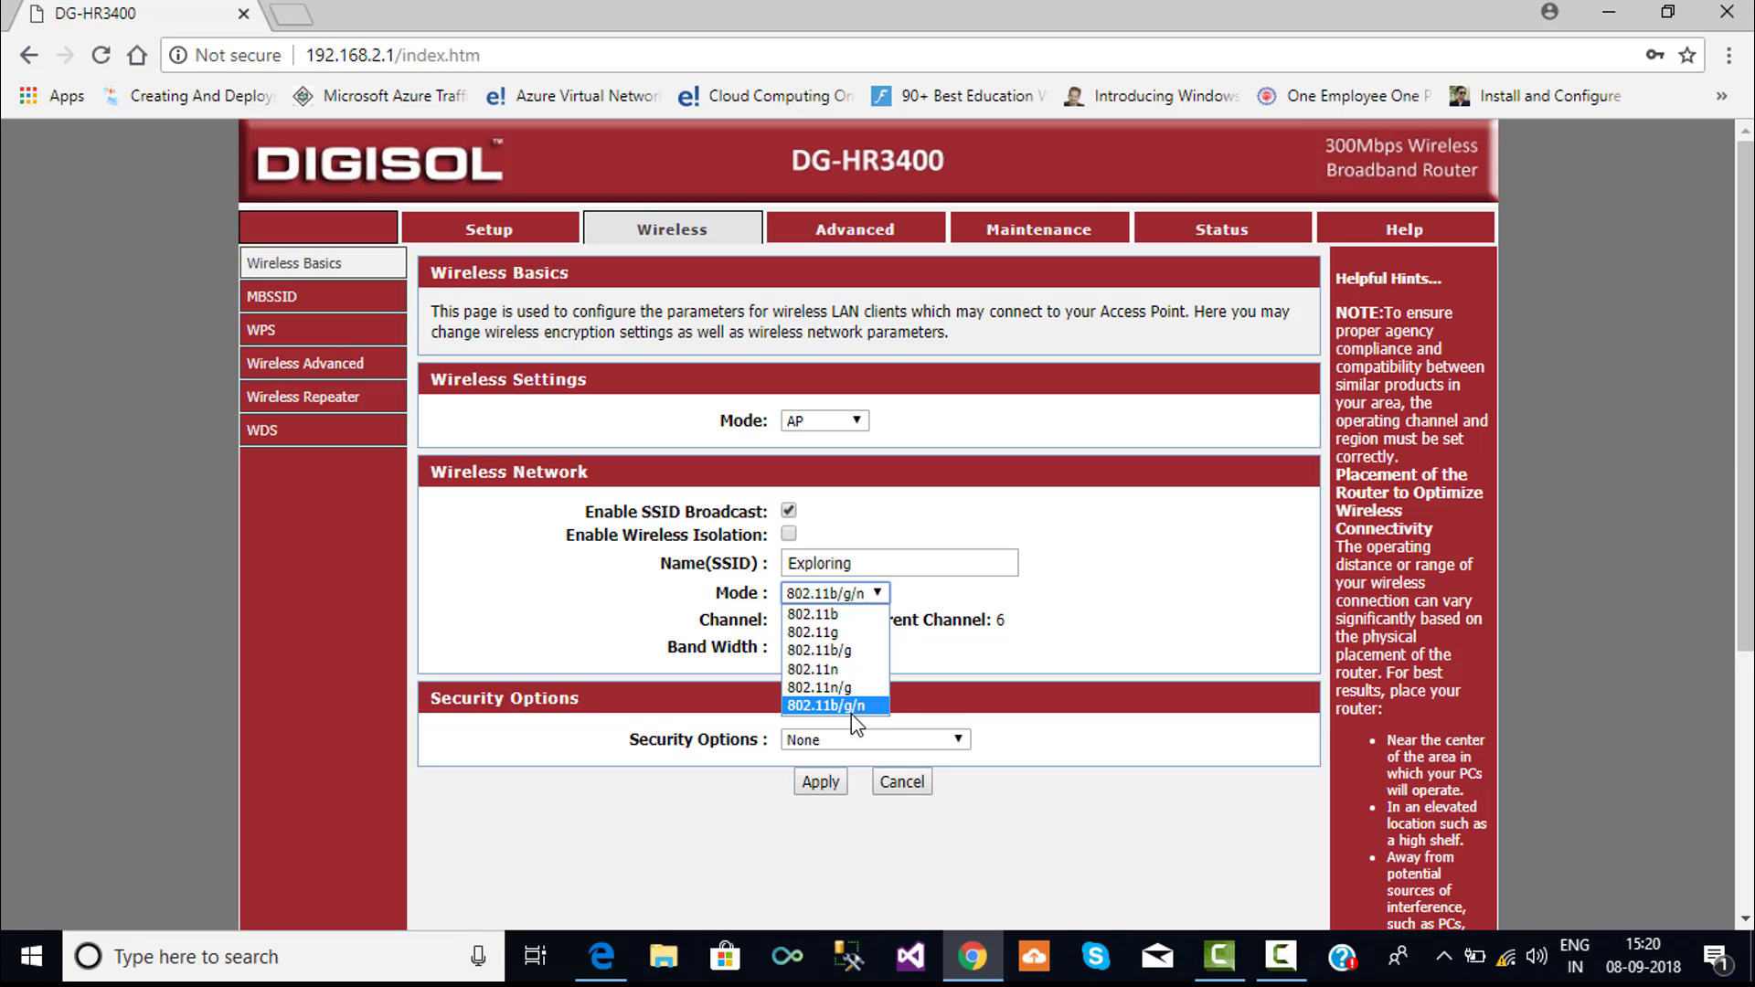
# - Set Security Options to WPA-PSK/WPA2-PSK AES and enter the Wi-Fi pre-shared key
pyautogui.click(852, 712)
pyautogui.scroll(-1, 895, 686)
pyautogui.click(955, 650)
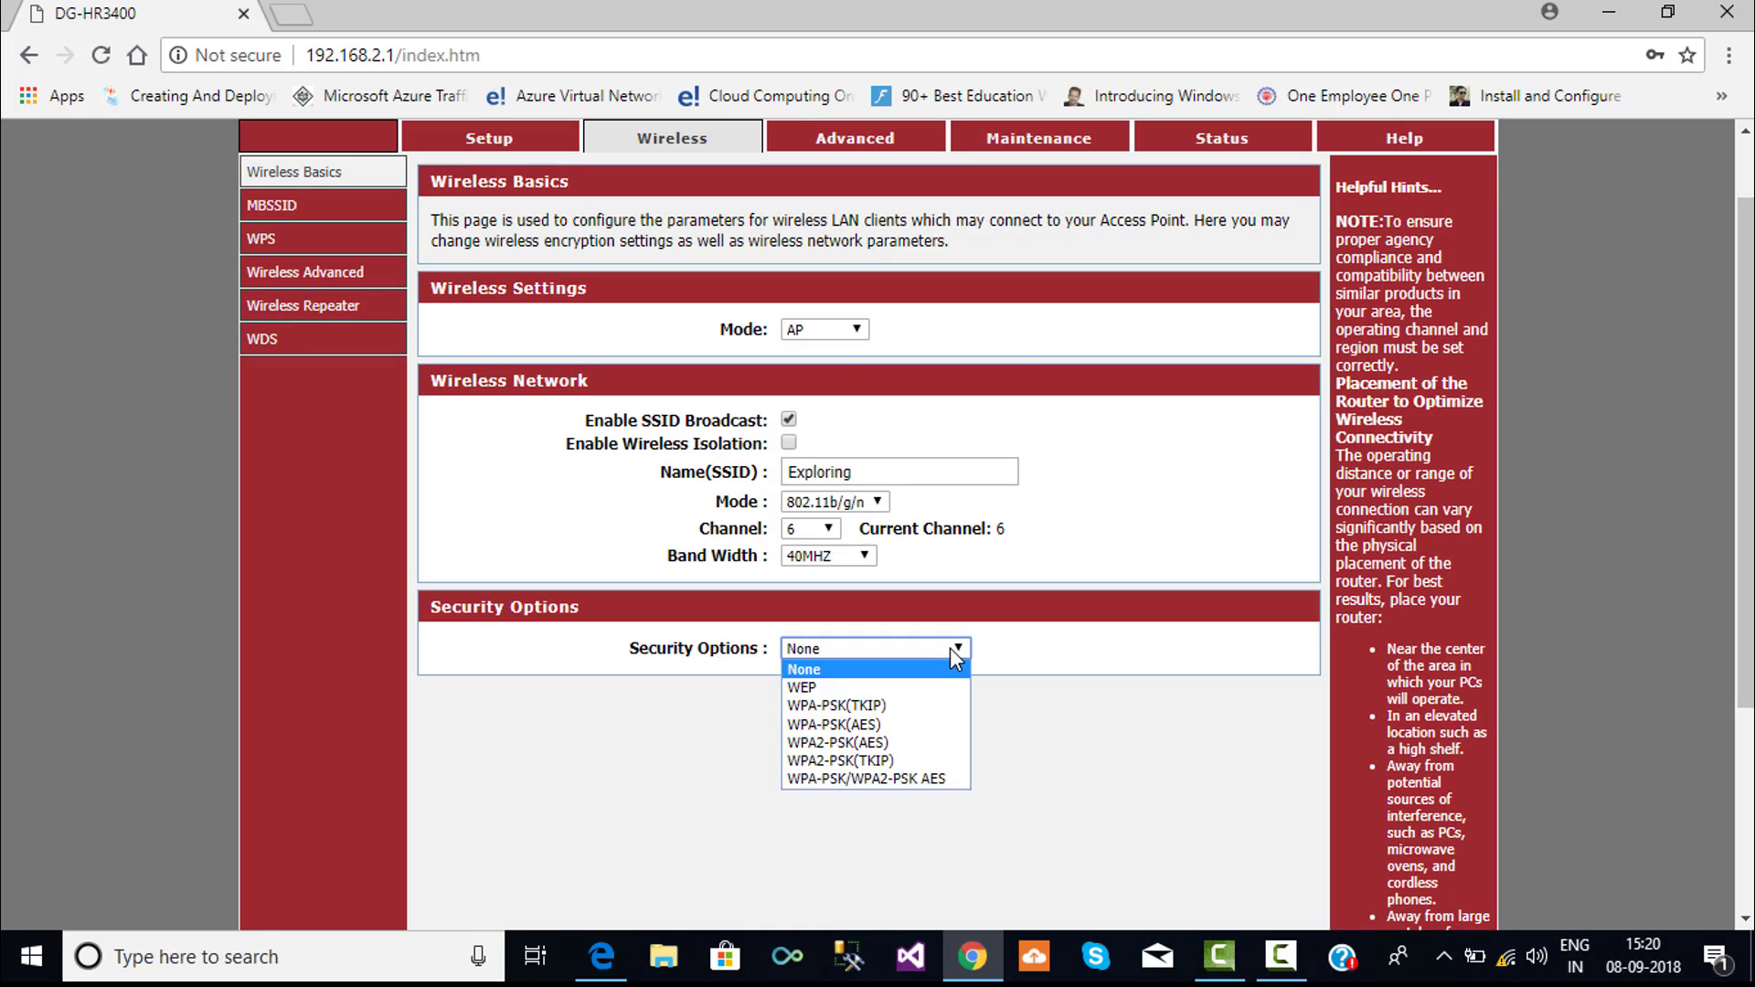
pyautogui.click(930, 781)
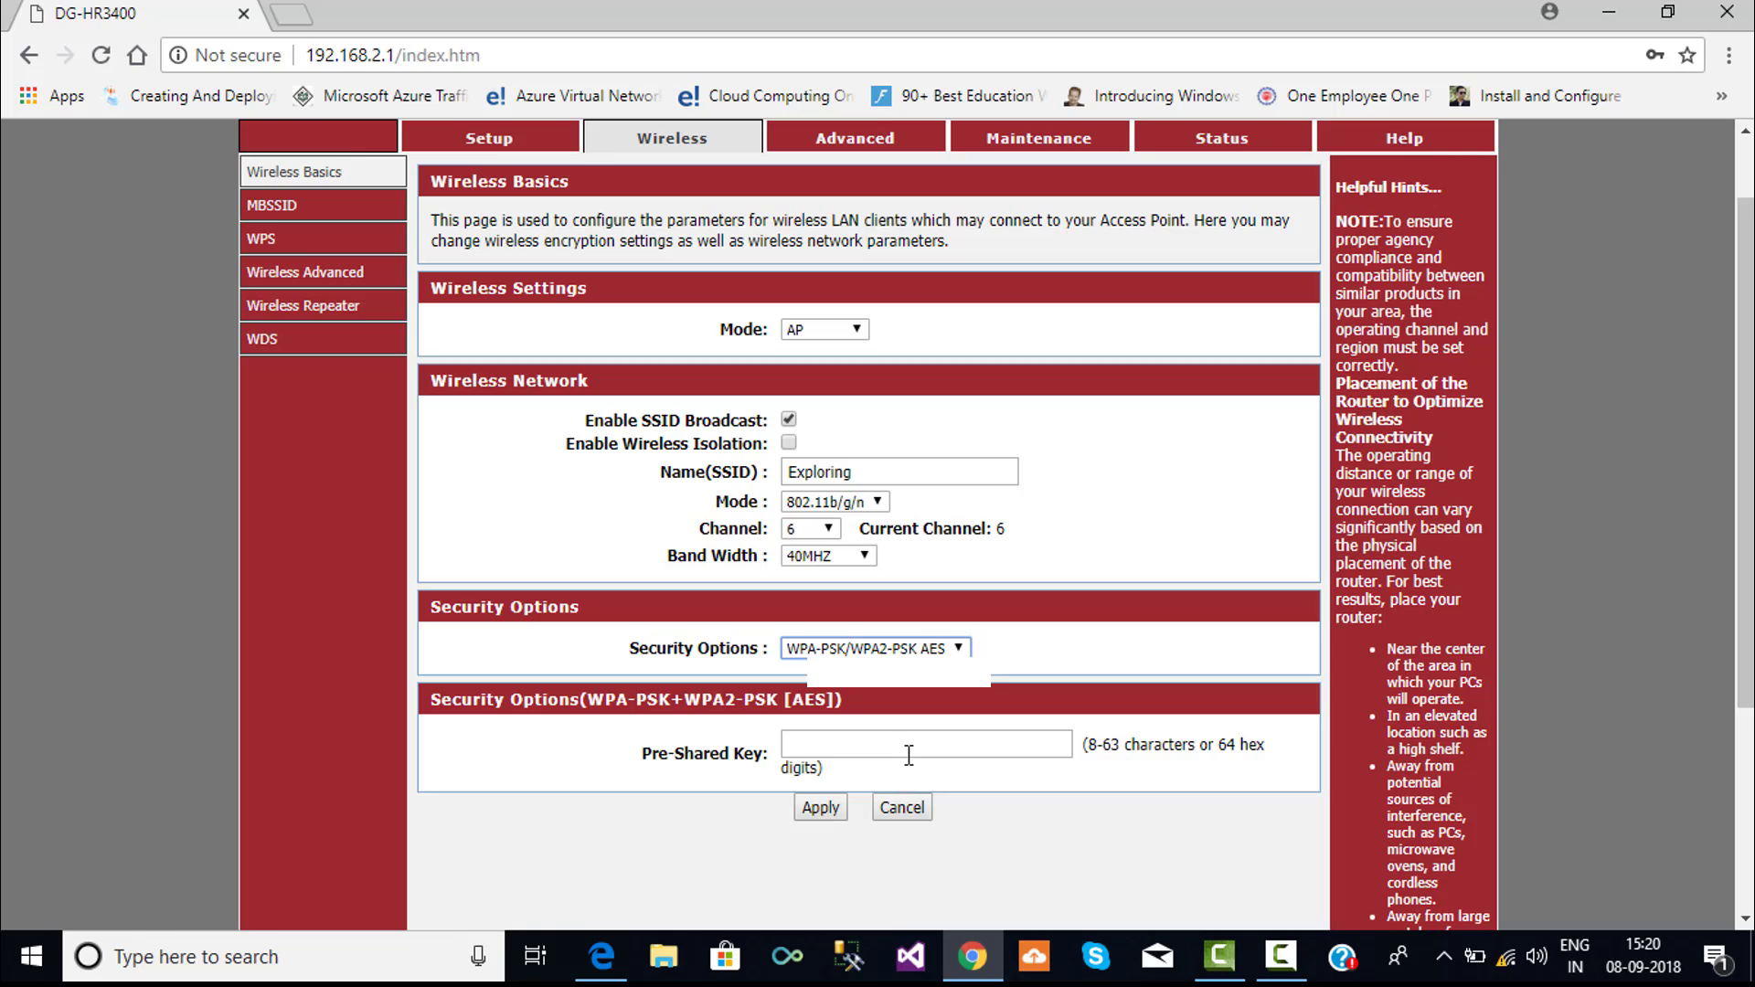
pyautogui.click(908, 755)
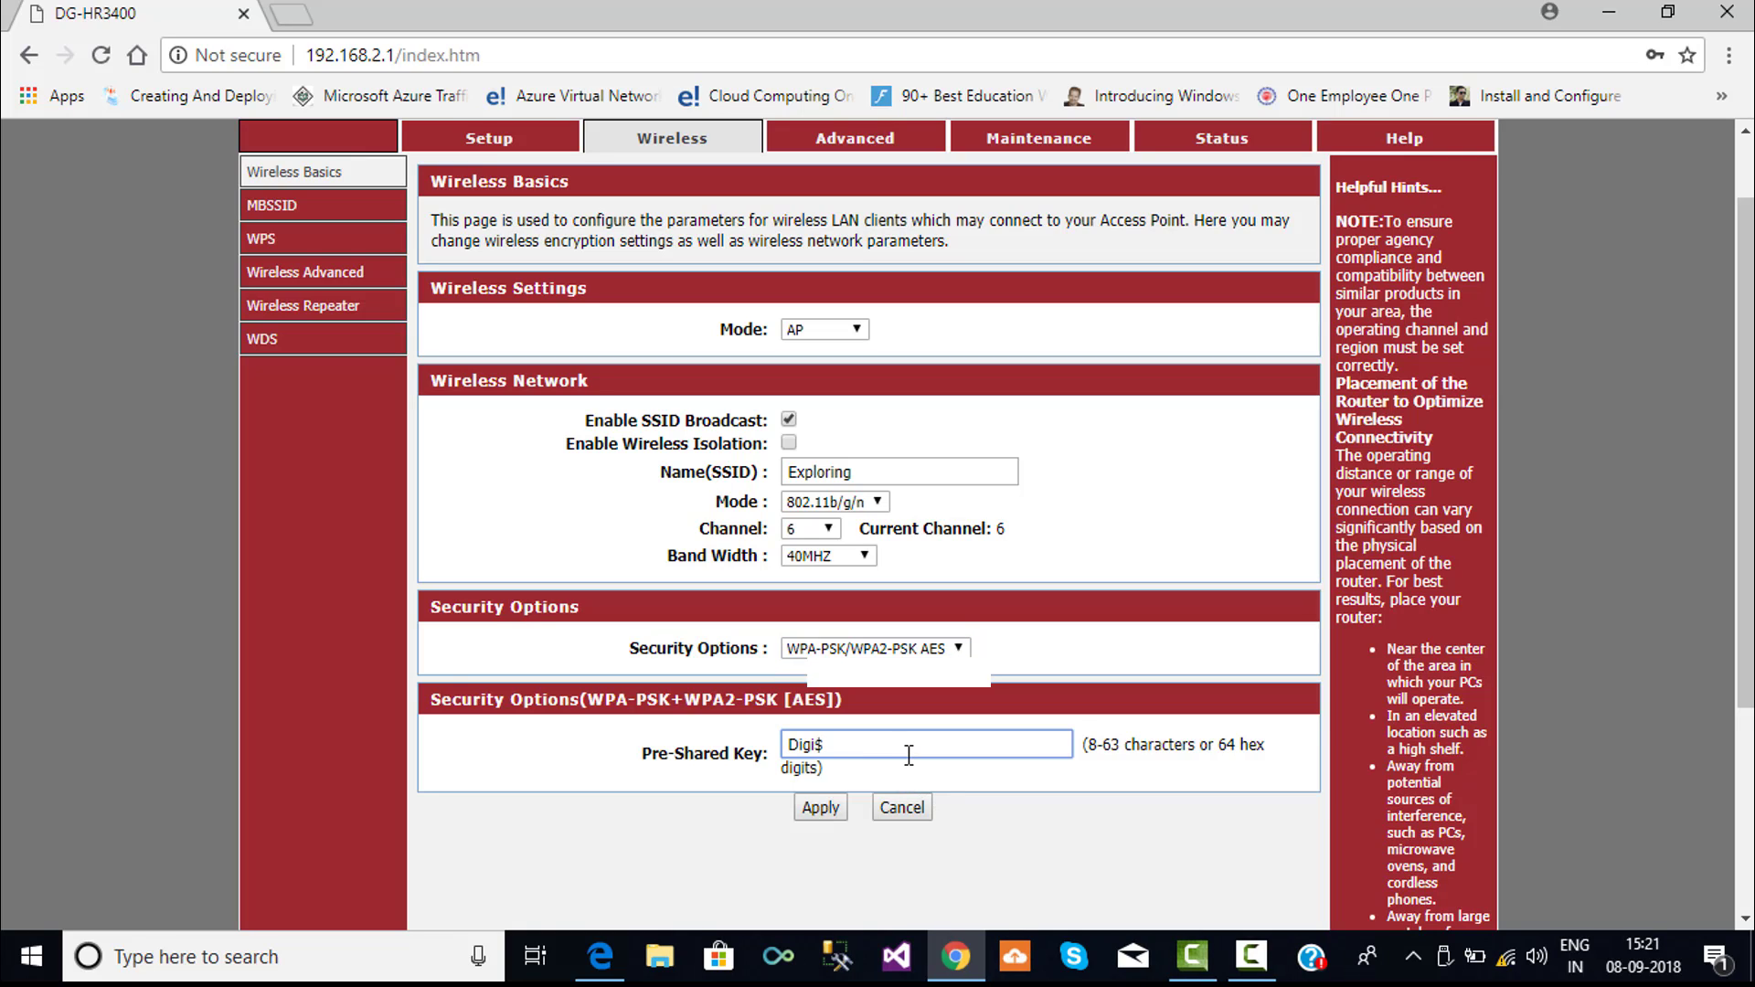
pyautogui.click(820, 806)
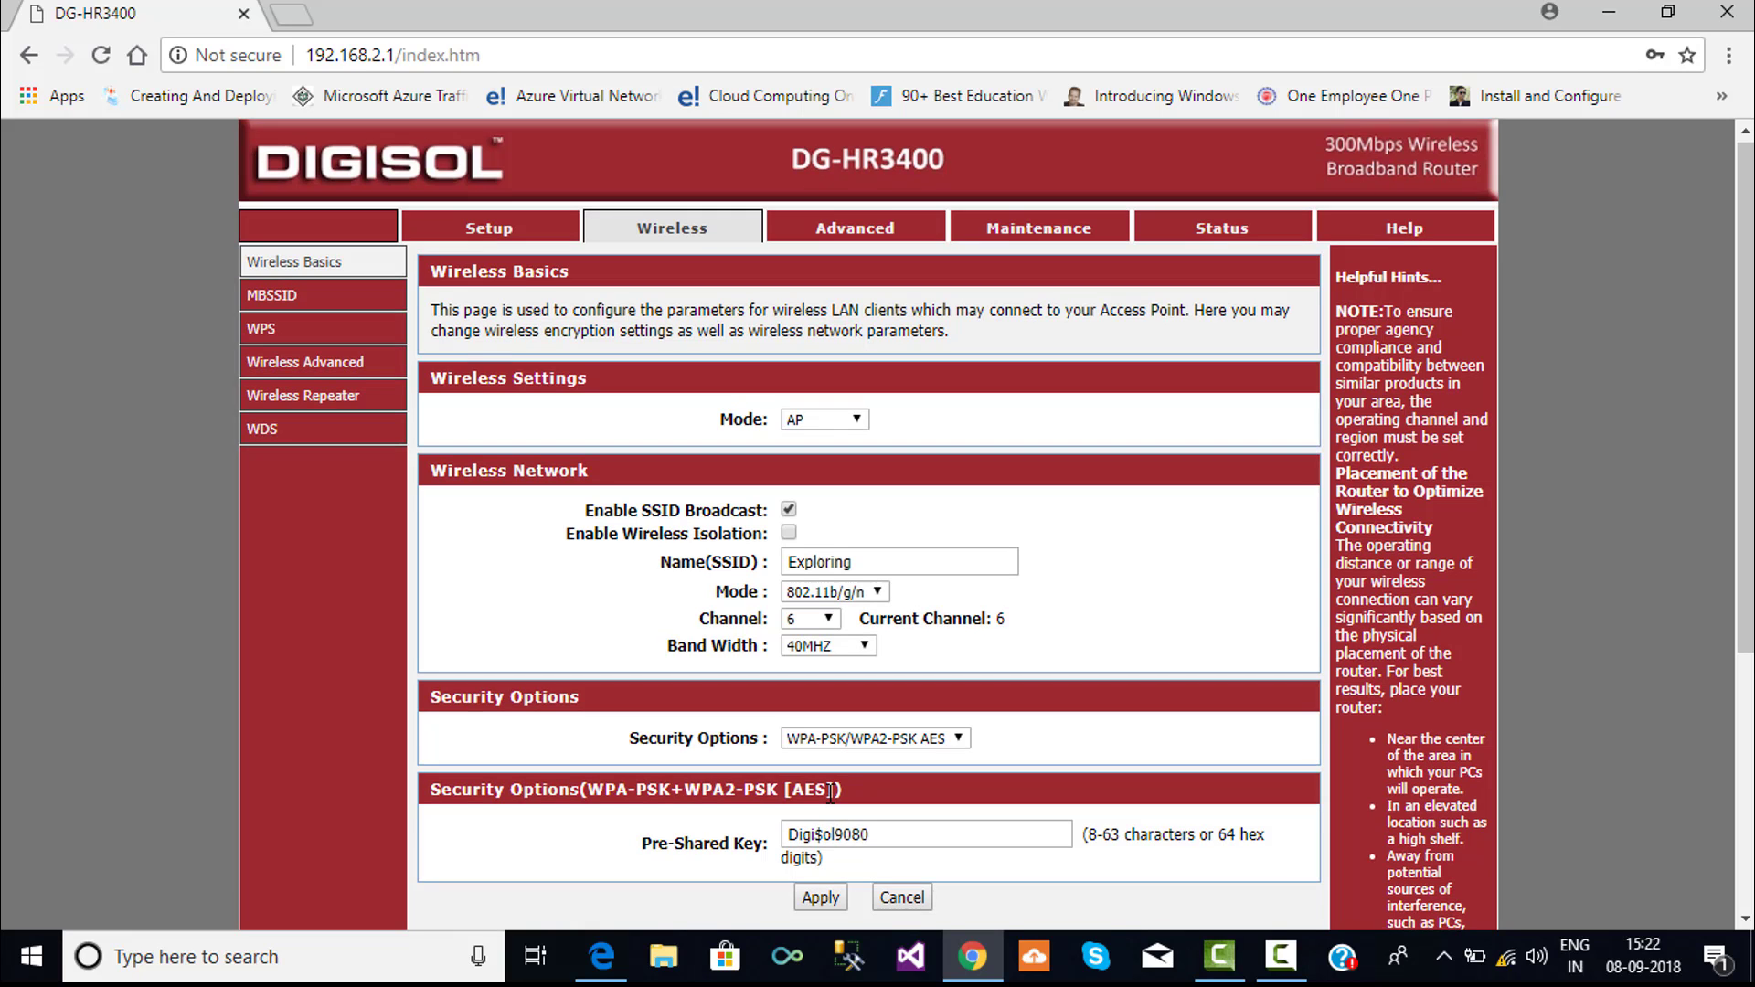
pyautogui.scroll(-2, 829, 809)
pyautogui.scroll(2, 832, 805)
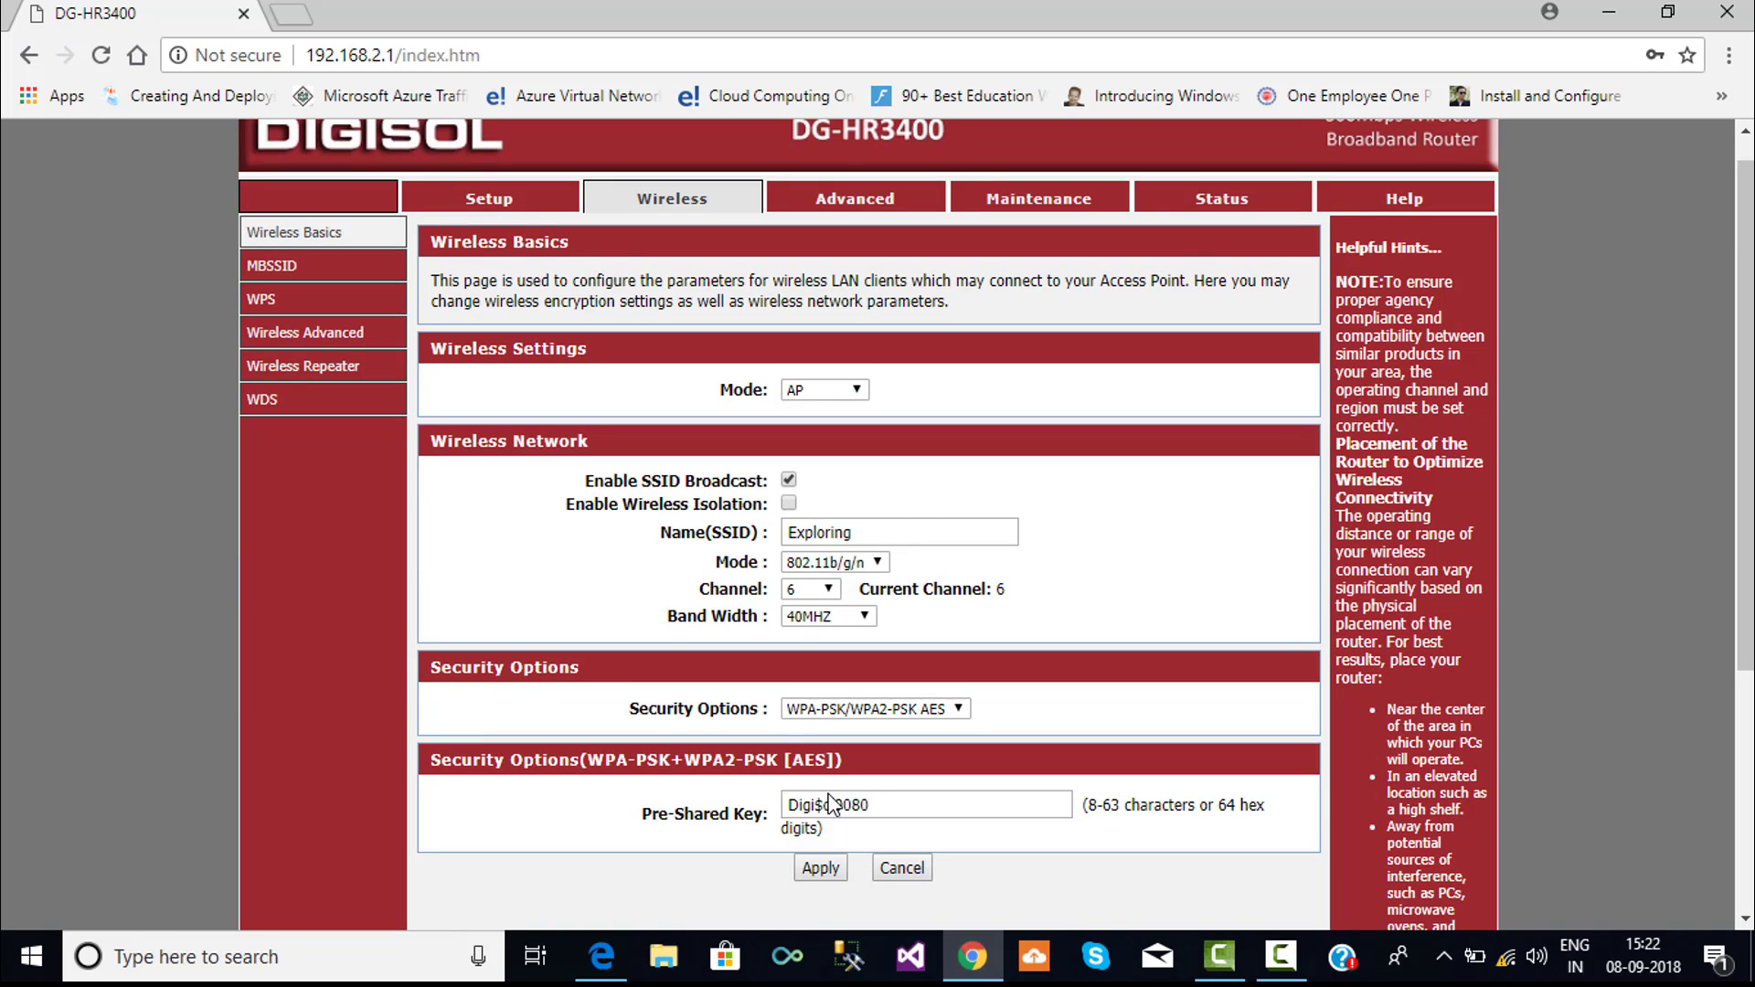
pyautogui.scroll(-1, 829, 805)
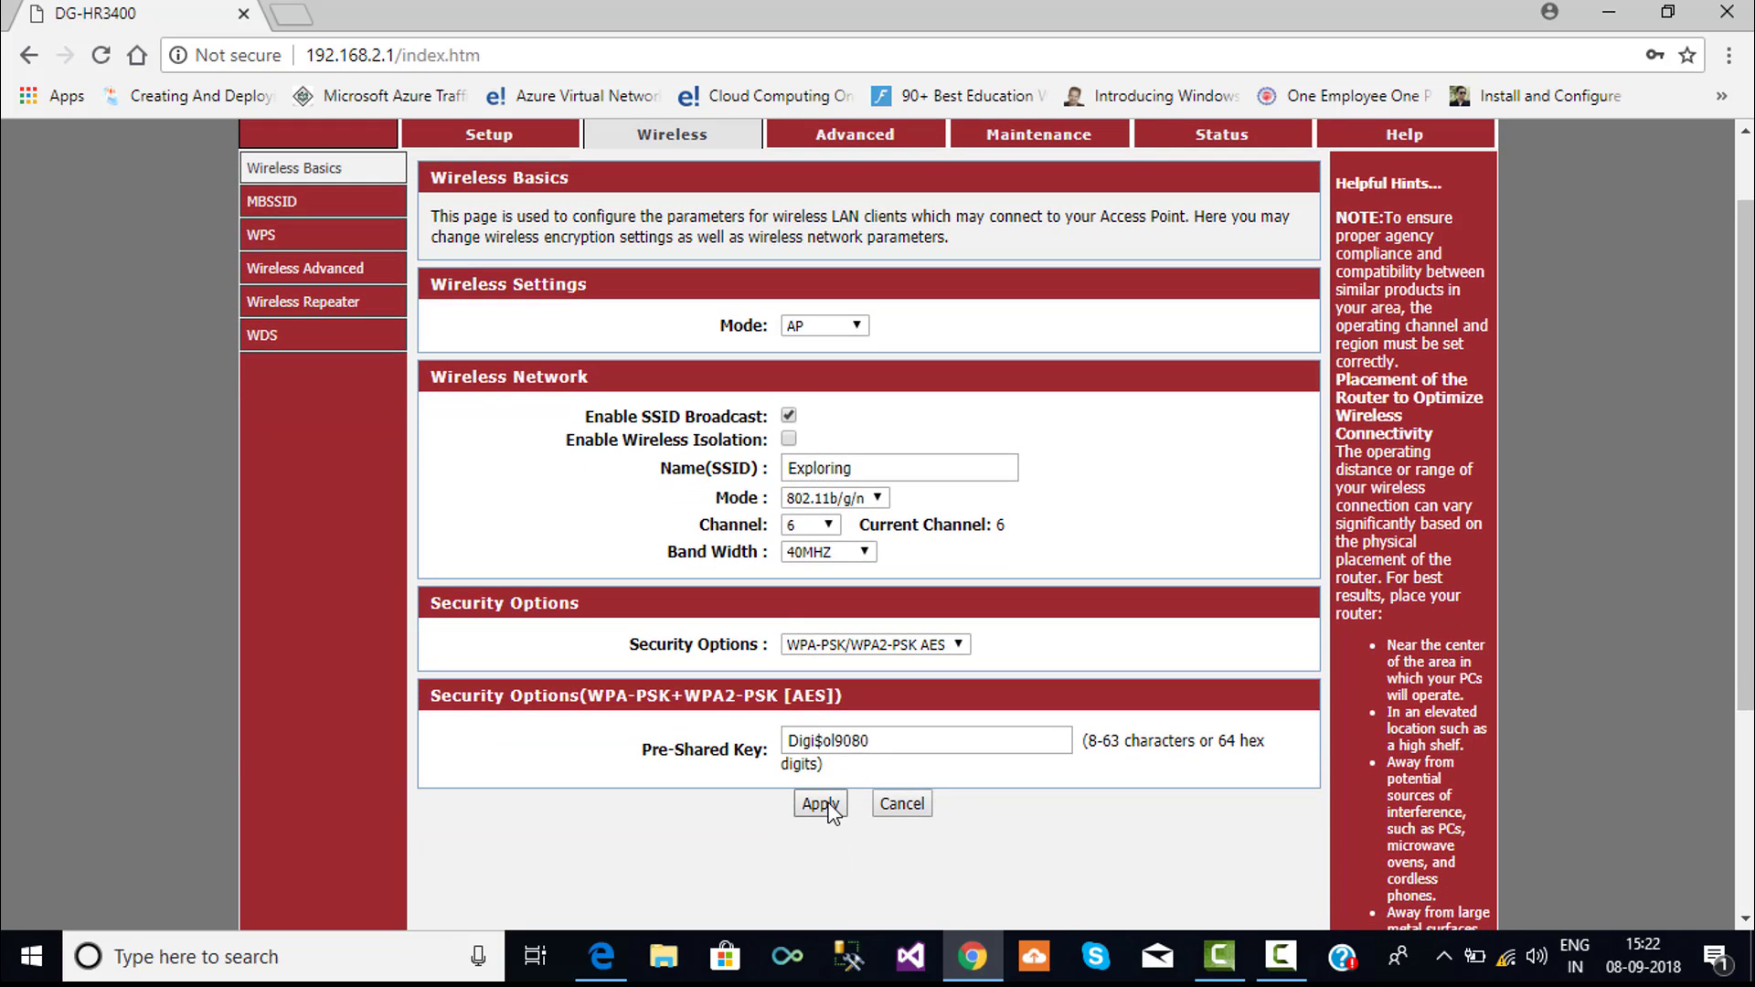
# - Apply the wireless settings and trim index.htm from the address, leaving 192.168.2.1/
pyautogui.click(821, 803)
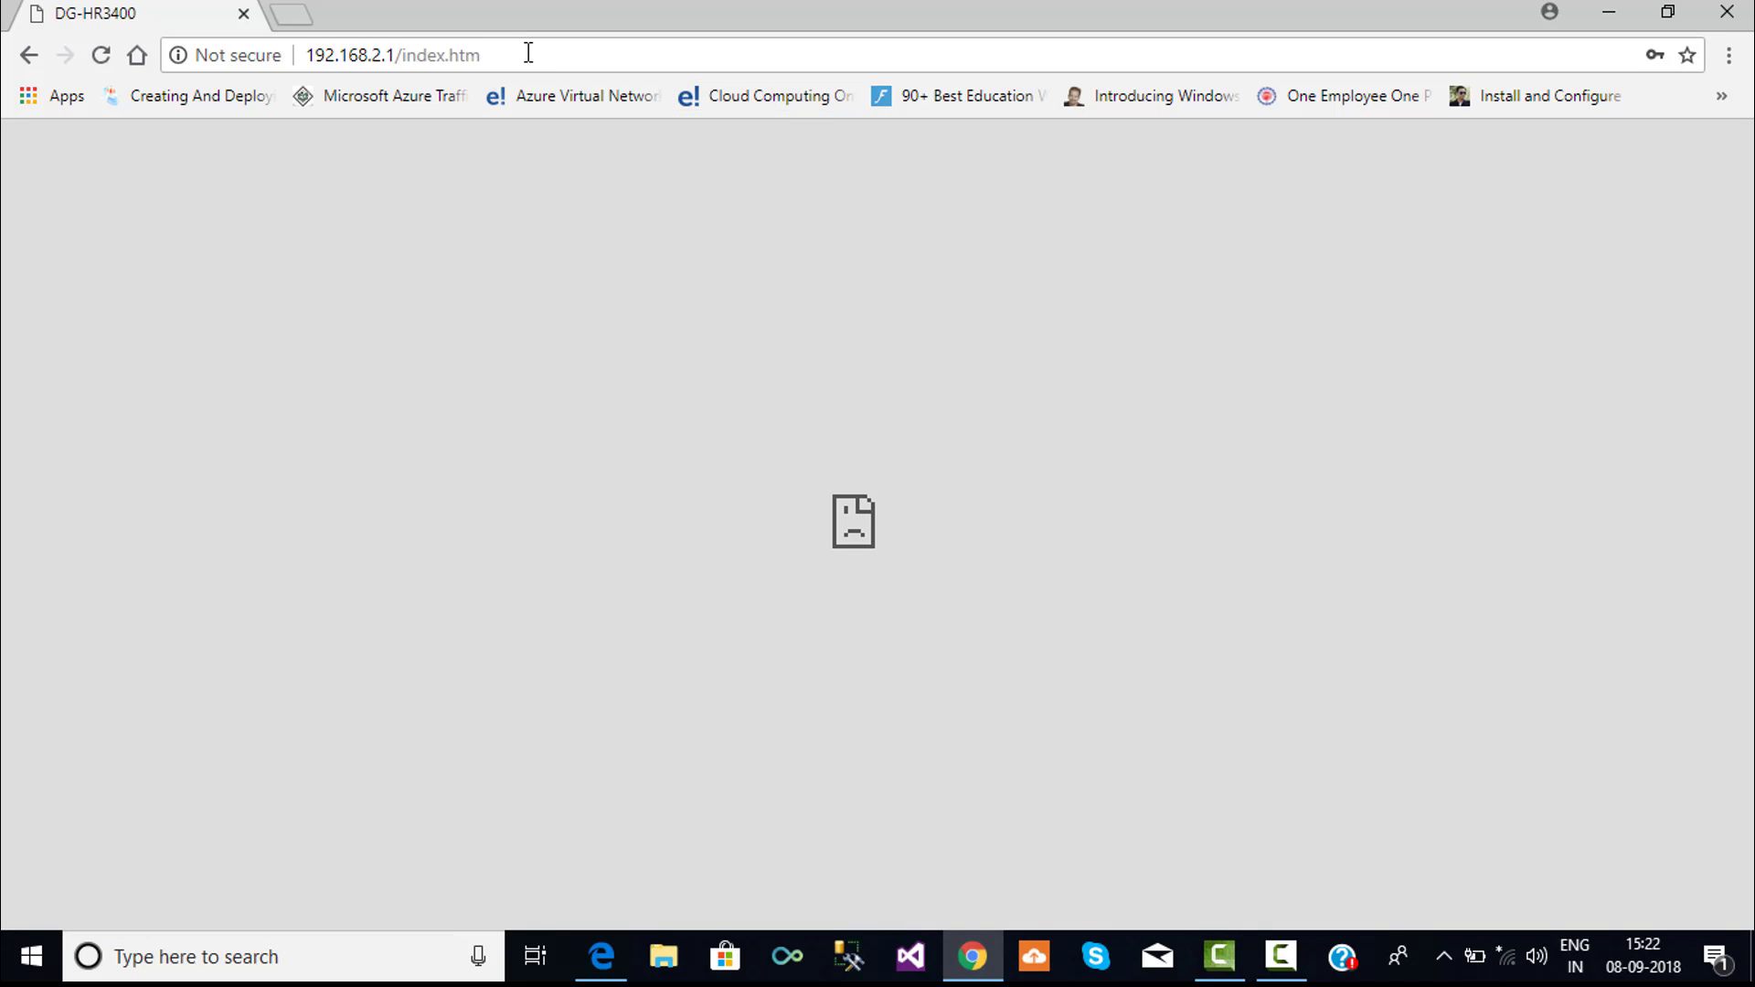
pyautogui.click(528, 53)
pyautogui.click(528, 53)
pyautogui.press('BackSpace')
pyautogui.press('BackSpace')
pyautogui.press('BackSpace')
pyautogui.press('BackSpace')
pyautogui.press('BackSpace')
pyautogui.press('BackSpace')
pyautogui.press('BackSpace')
pyautogui.press('BackSpace')
pyautogui.press('BackSpace')
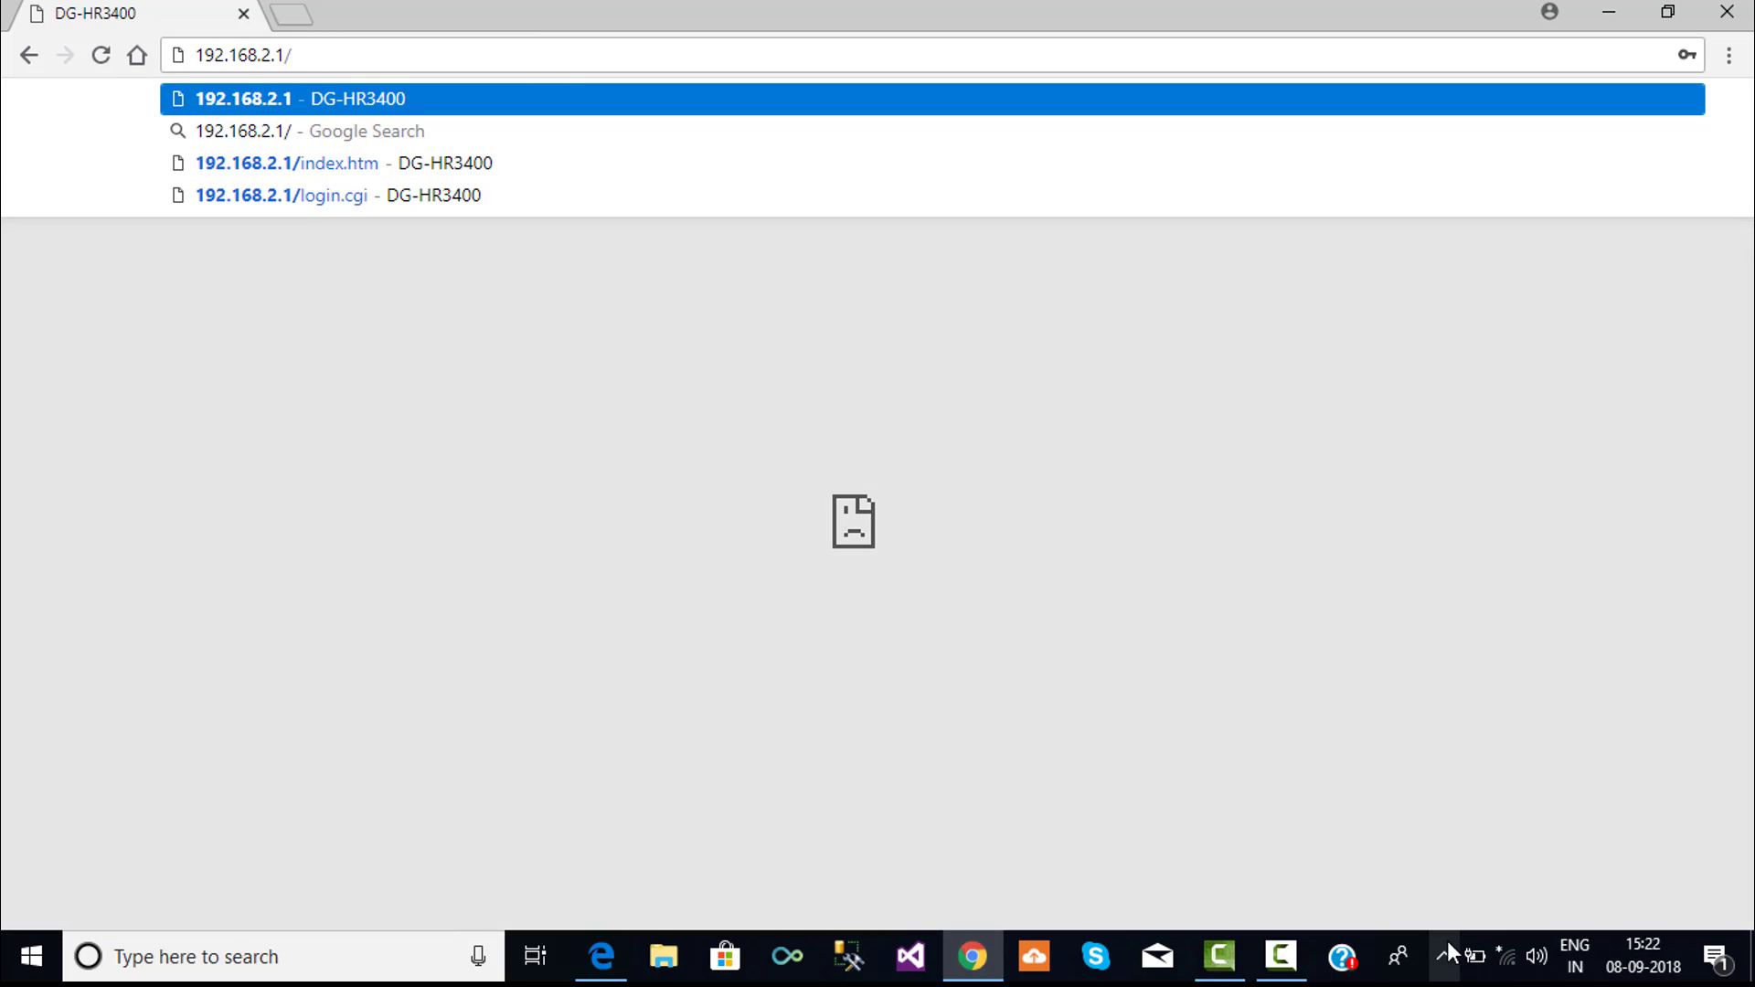
# - Attempt to connect to the Exploring network, then cancel the stalled attempt
pyautogui.moveTo(1499, 967)
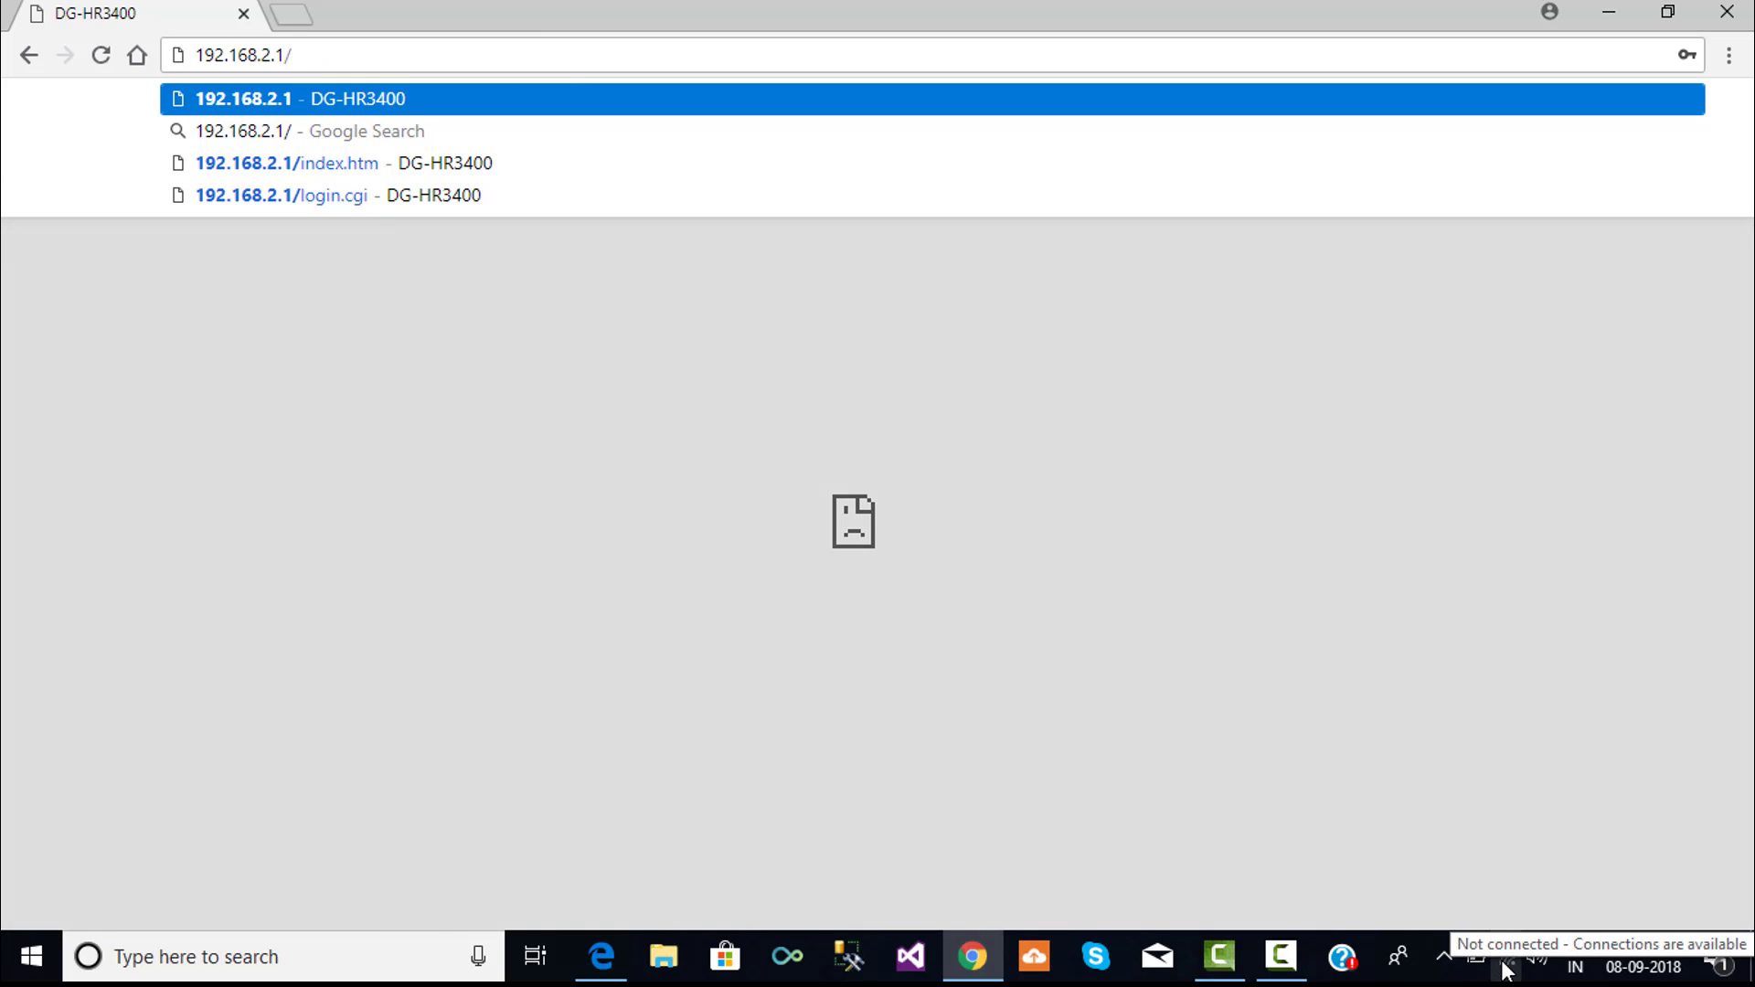
pyautogui.click(1505, 967)
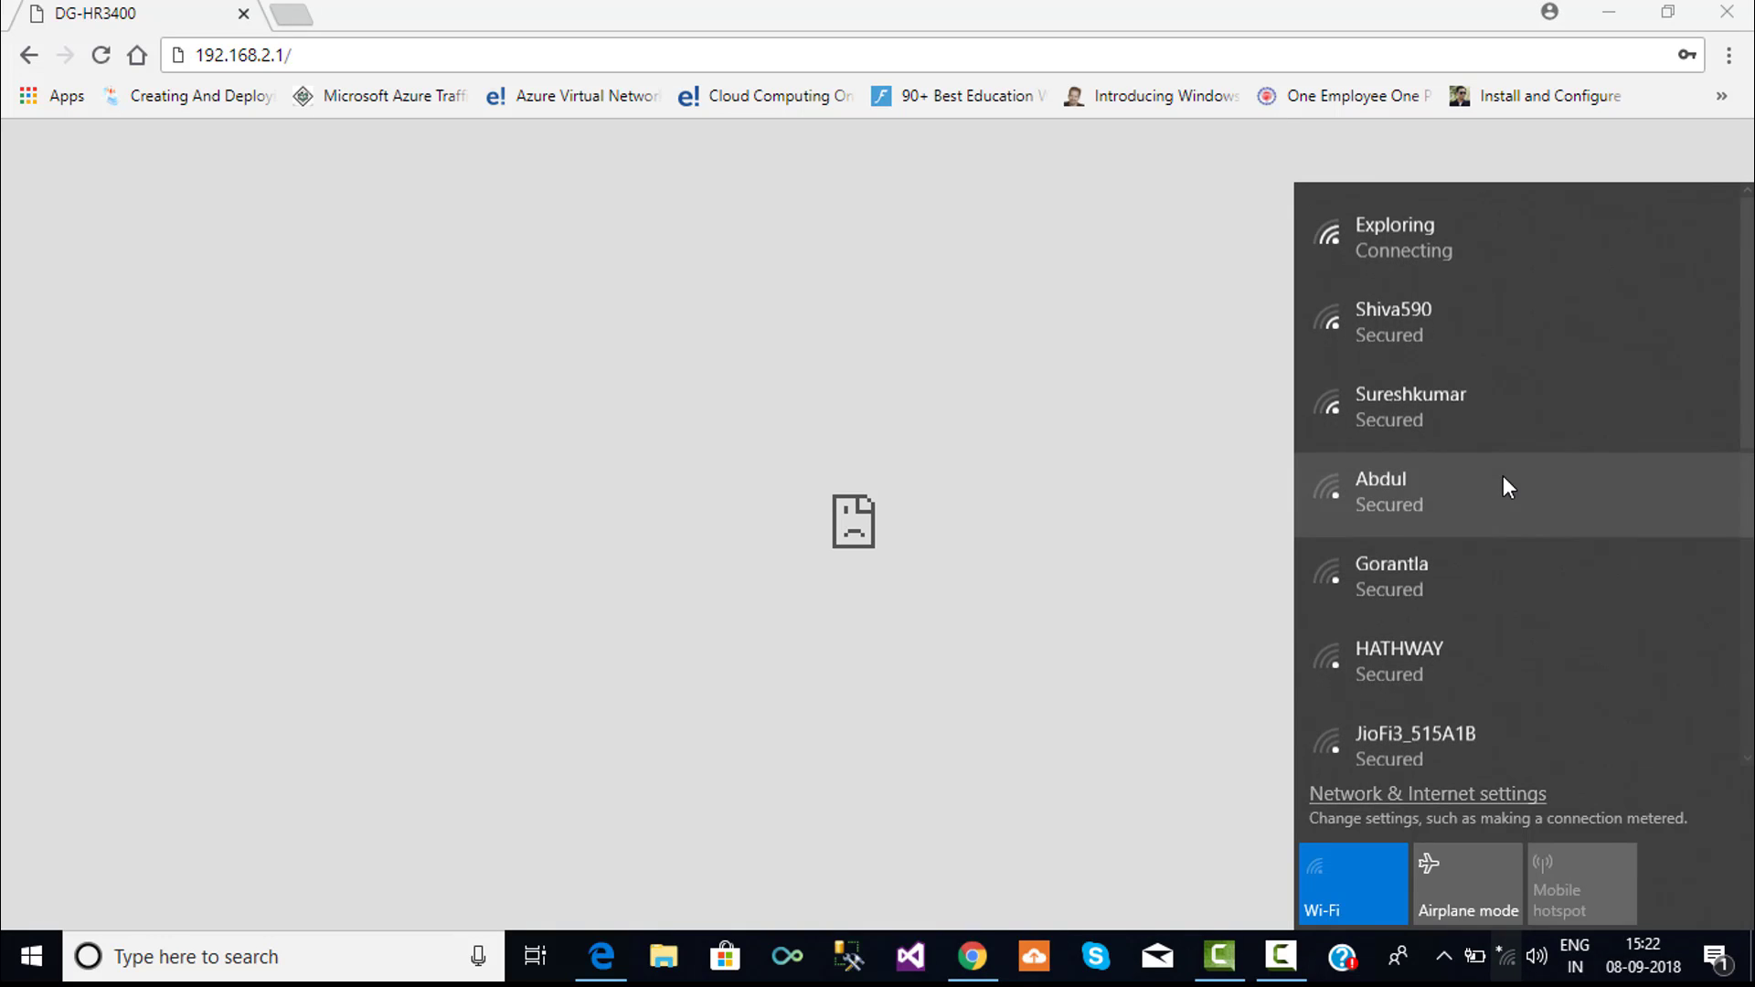
pyautogui.click(1412, 238)
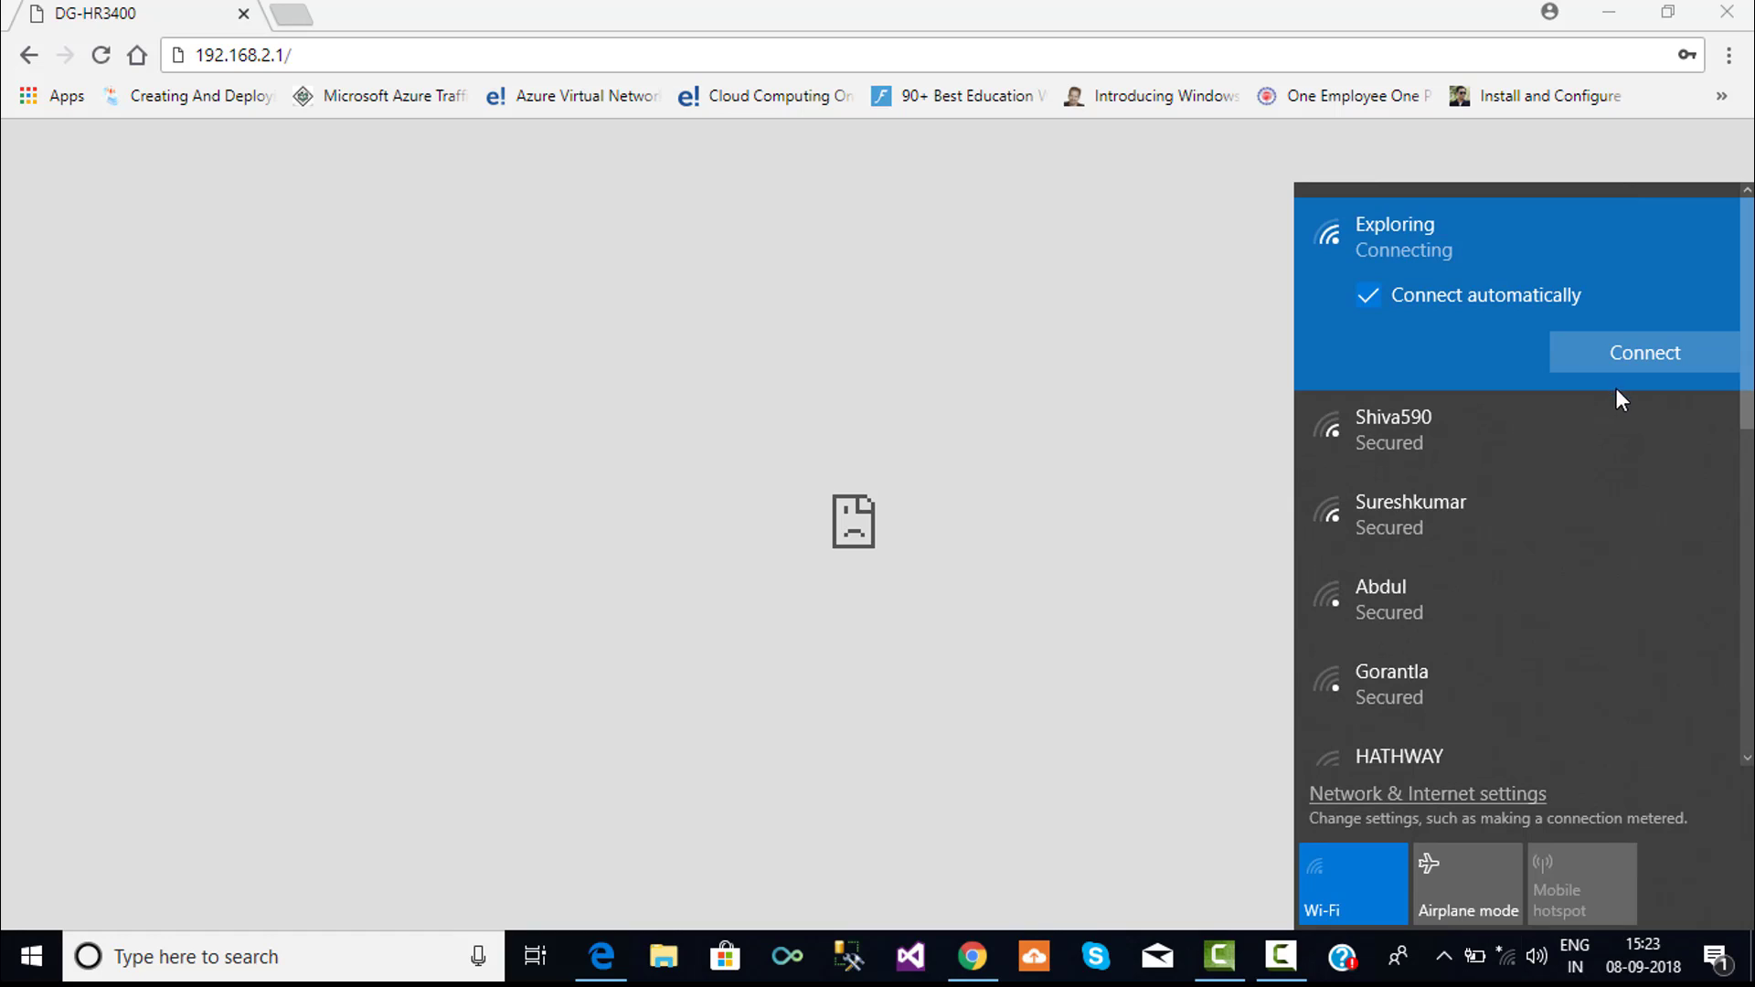
pyautogui.click(1627, 366)
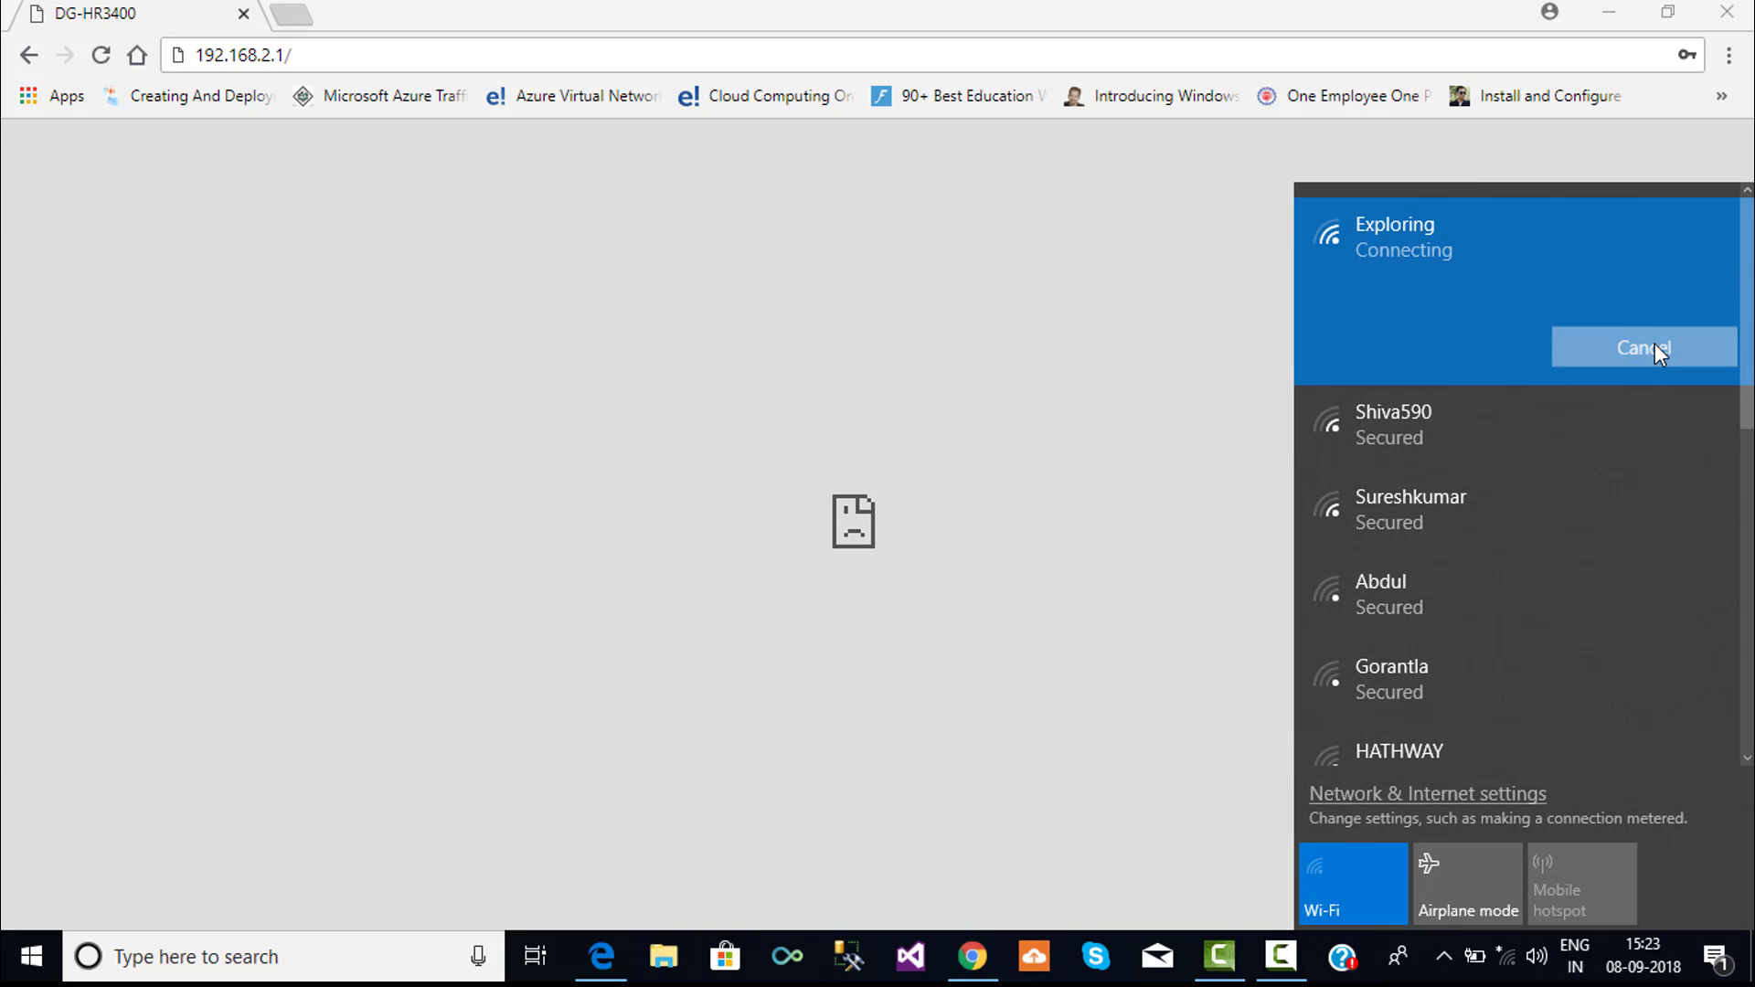
pyautogui.click(1654, 345)
pyautogui.rightClick(1480, 243)
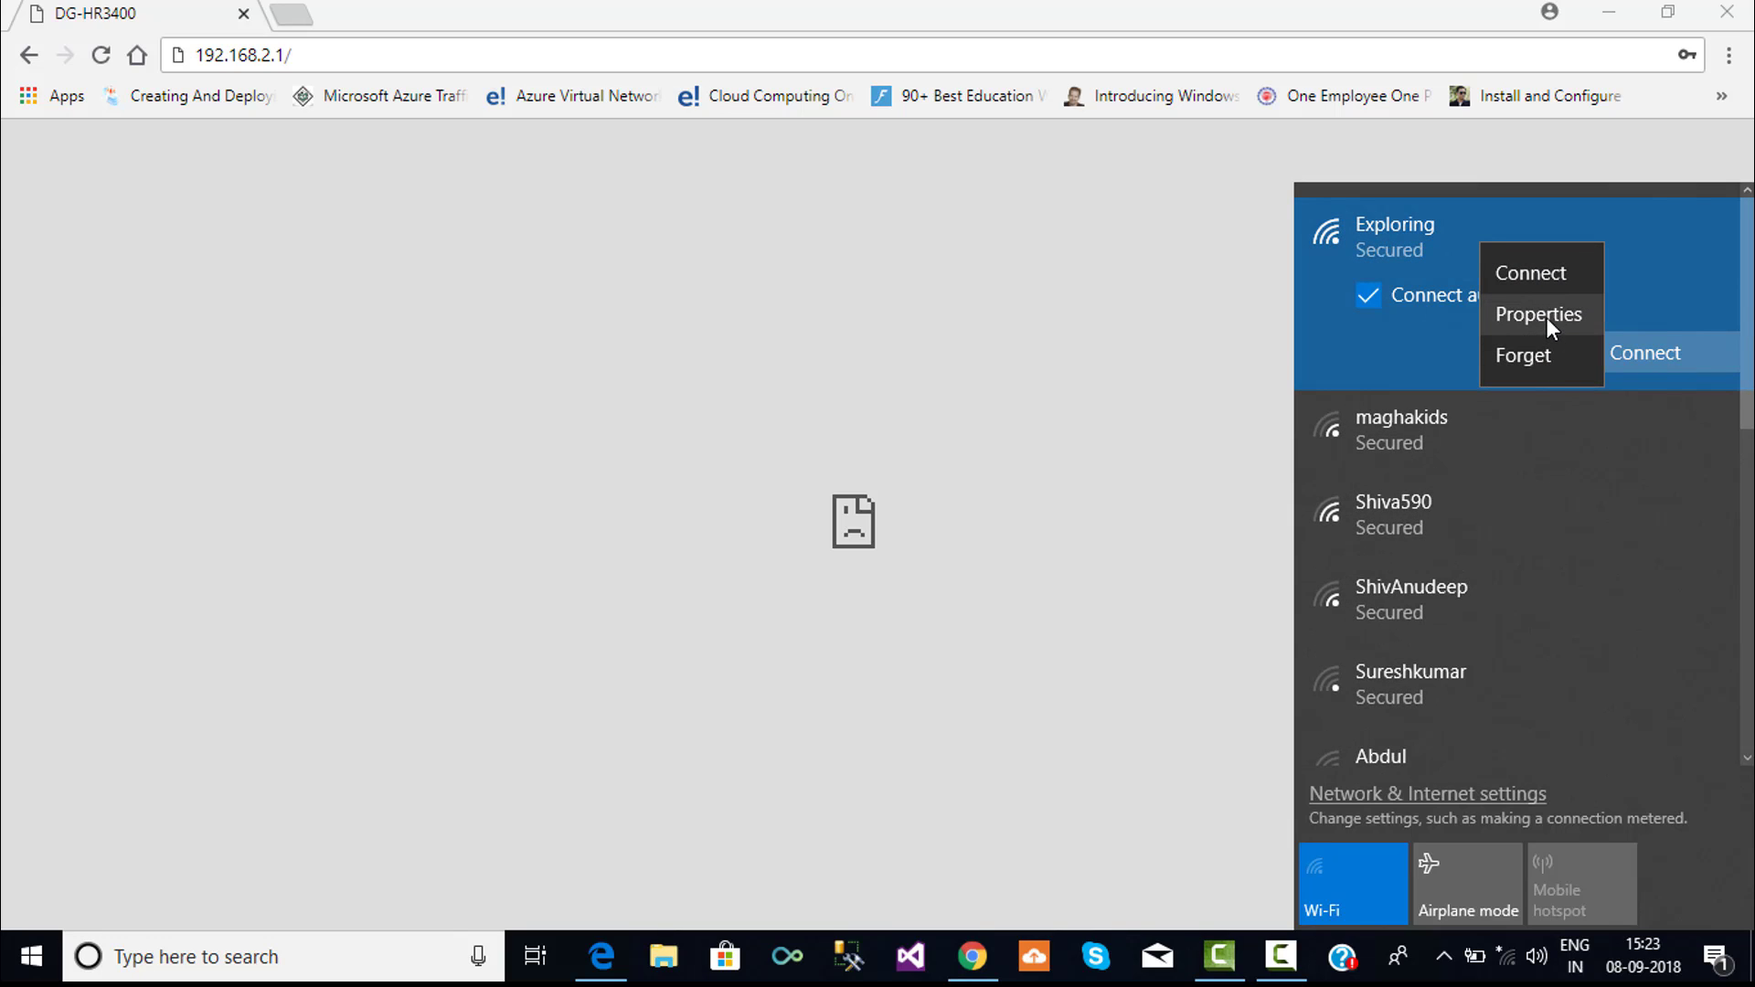
pyautogui.click(1524, 356)
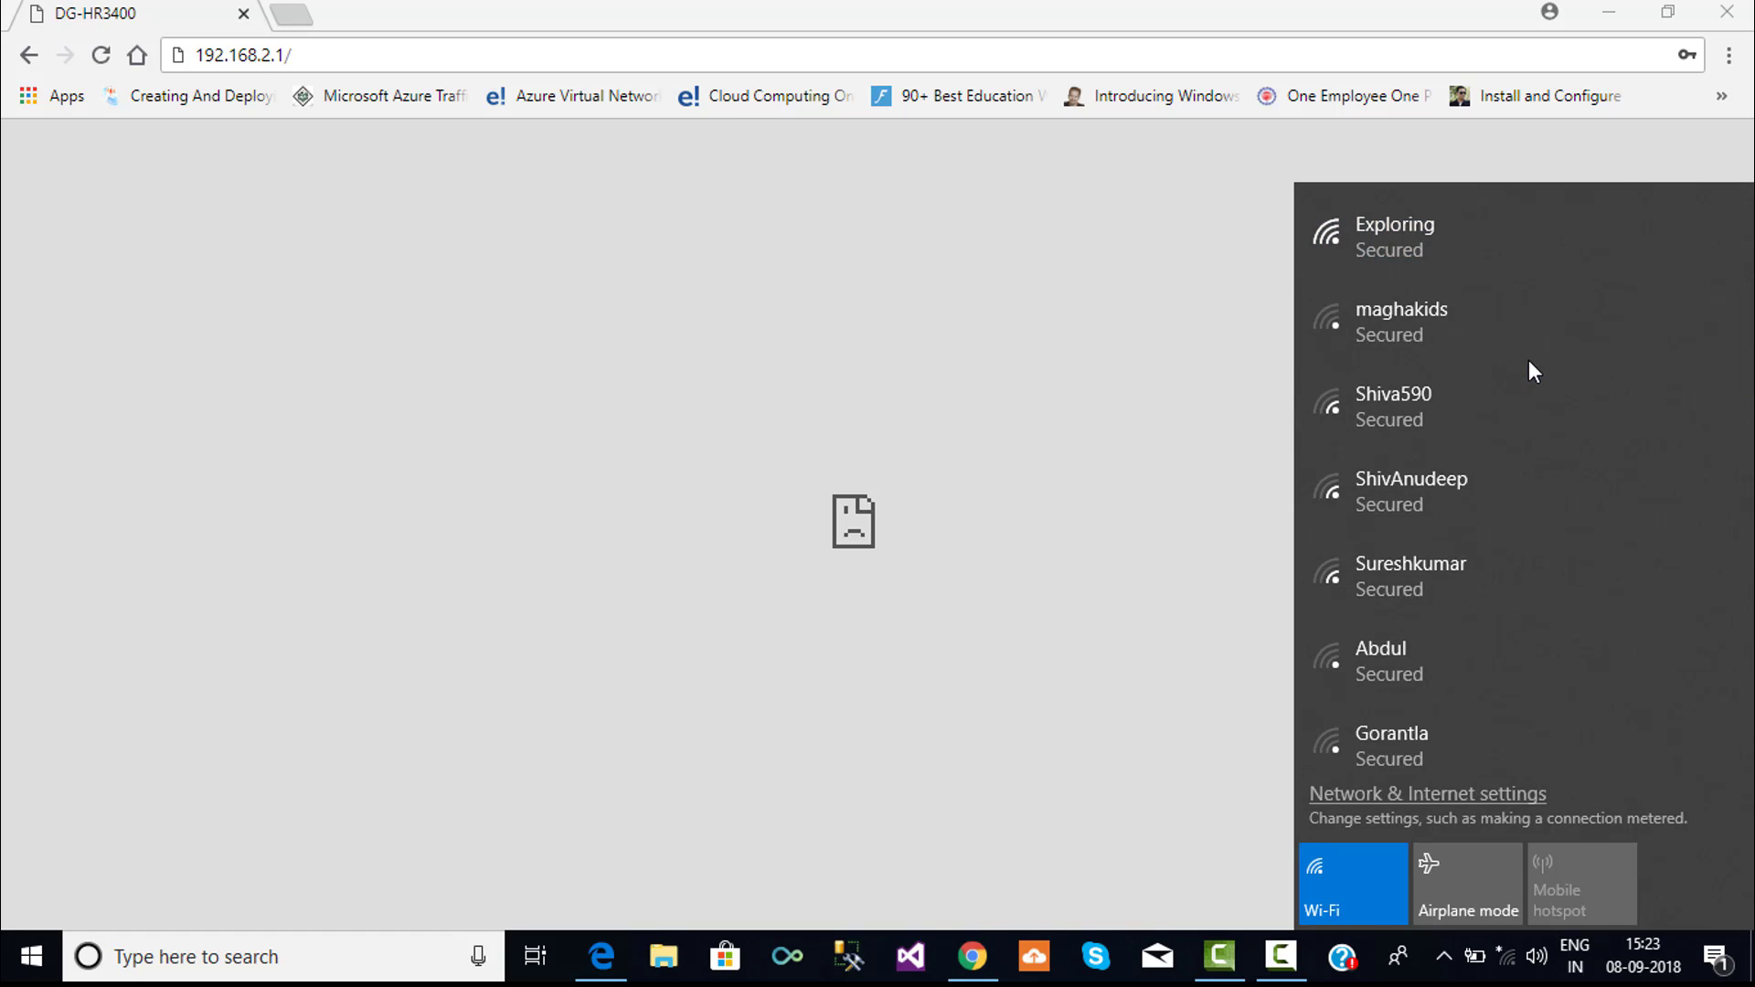
# - Connect to Exploring again and submit its Wi-Fi security key
pyautogui.click(1423, 265)
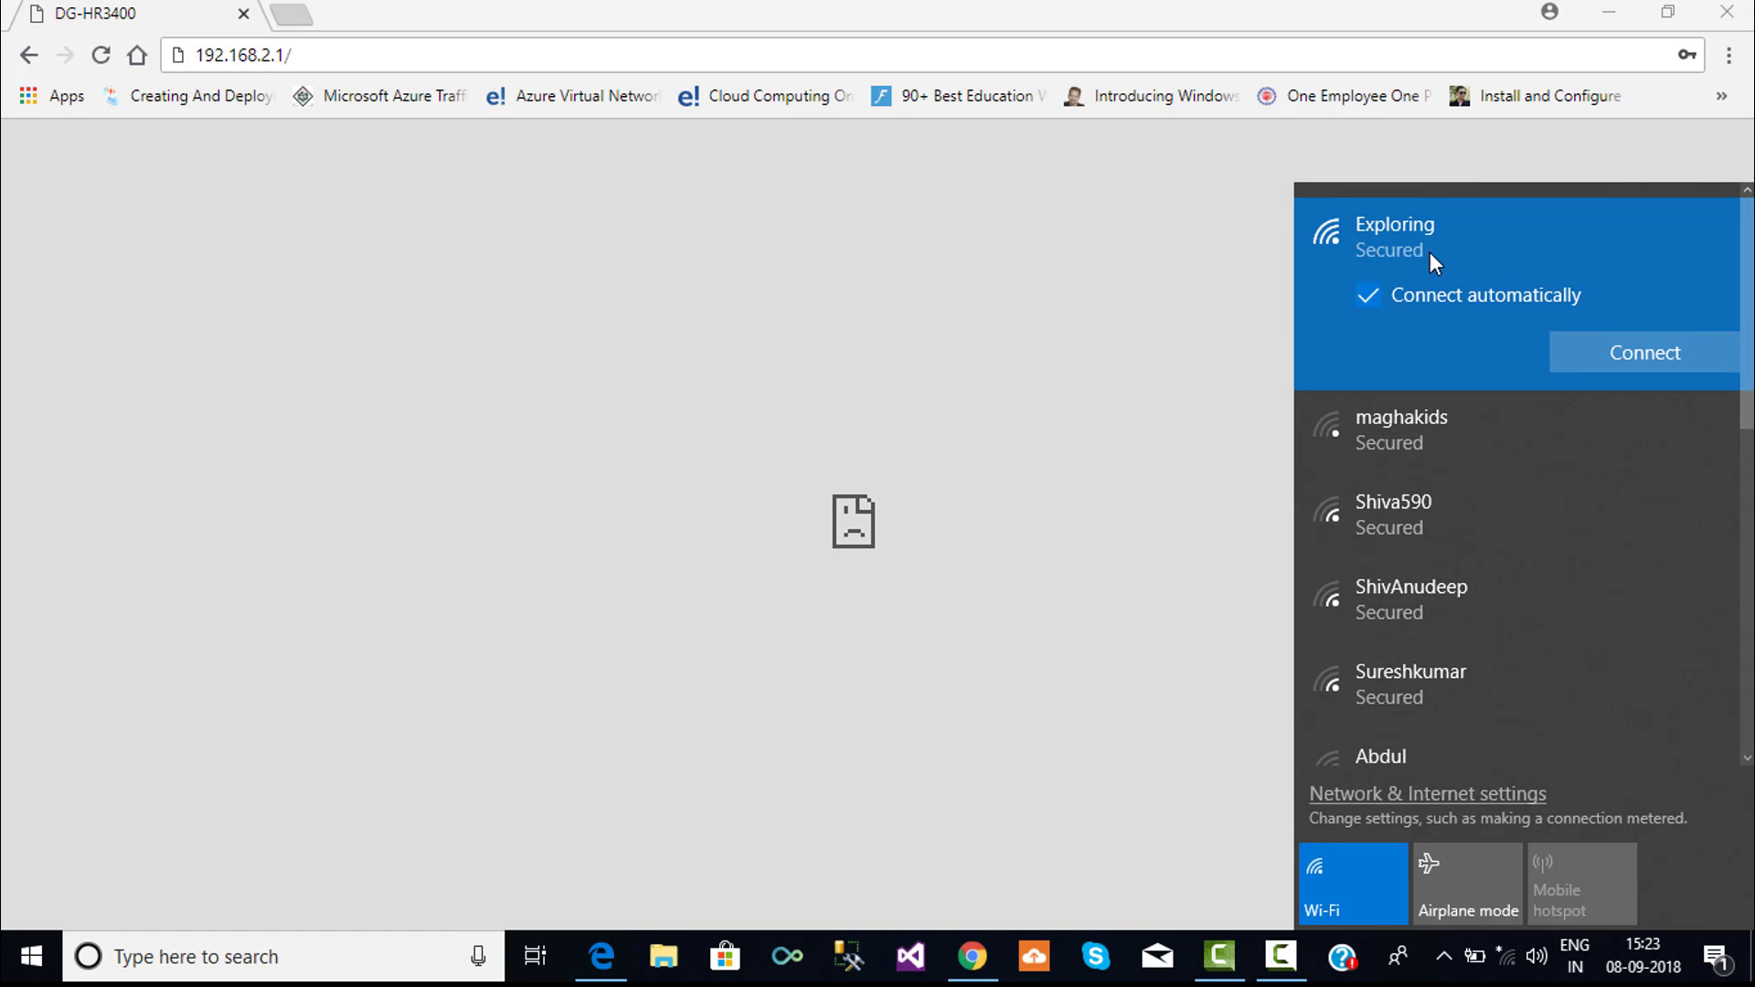
pyautogui.click(1629, 342)
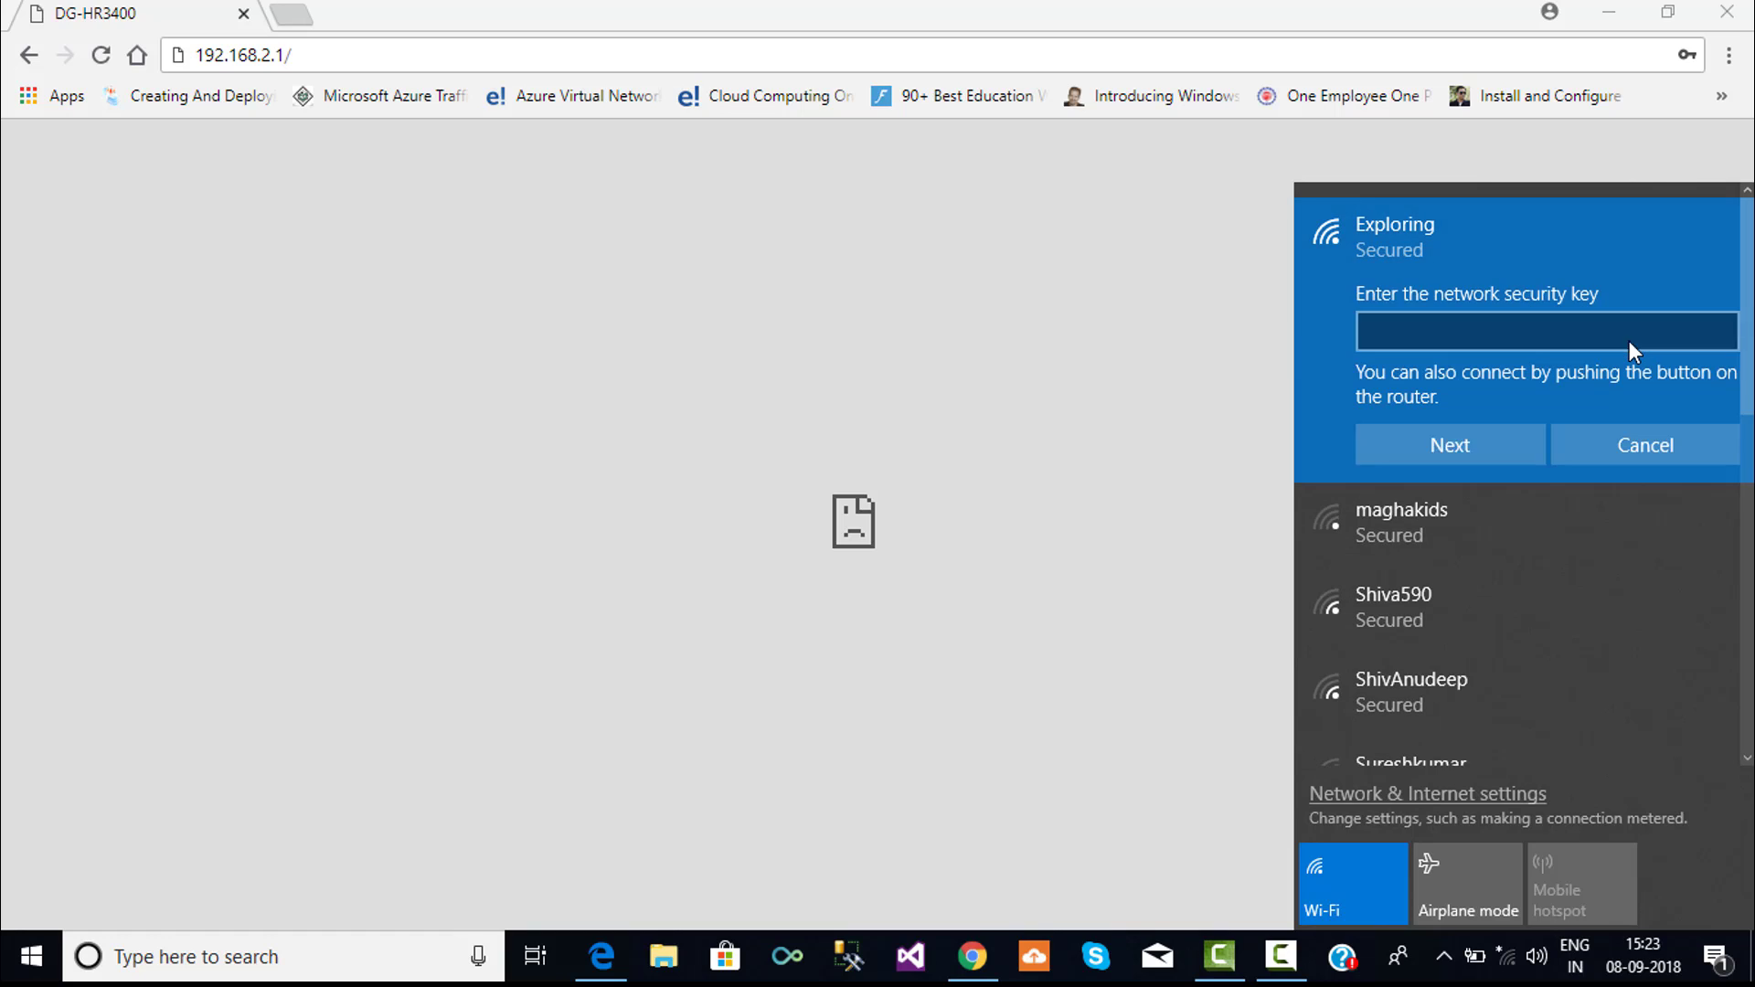
pyautogui.write('••••••••••')
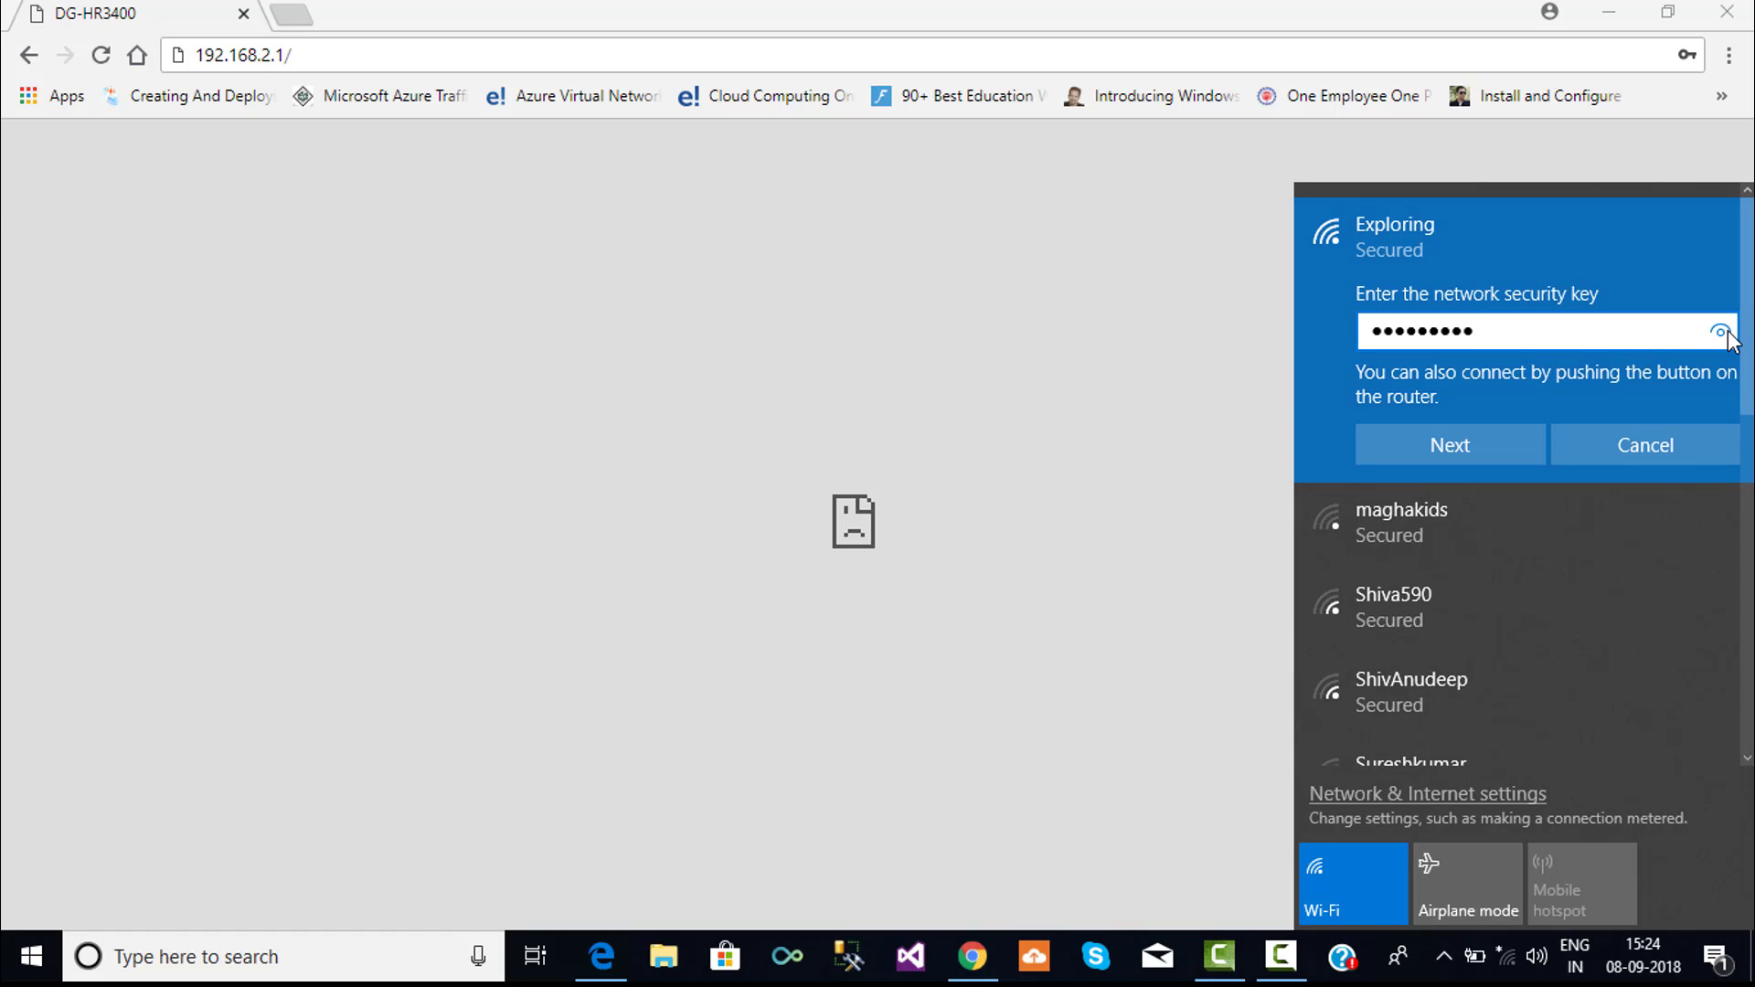
pyautogui.write('••')
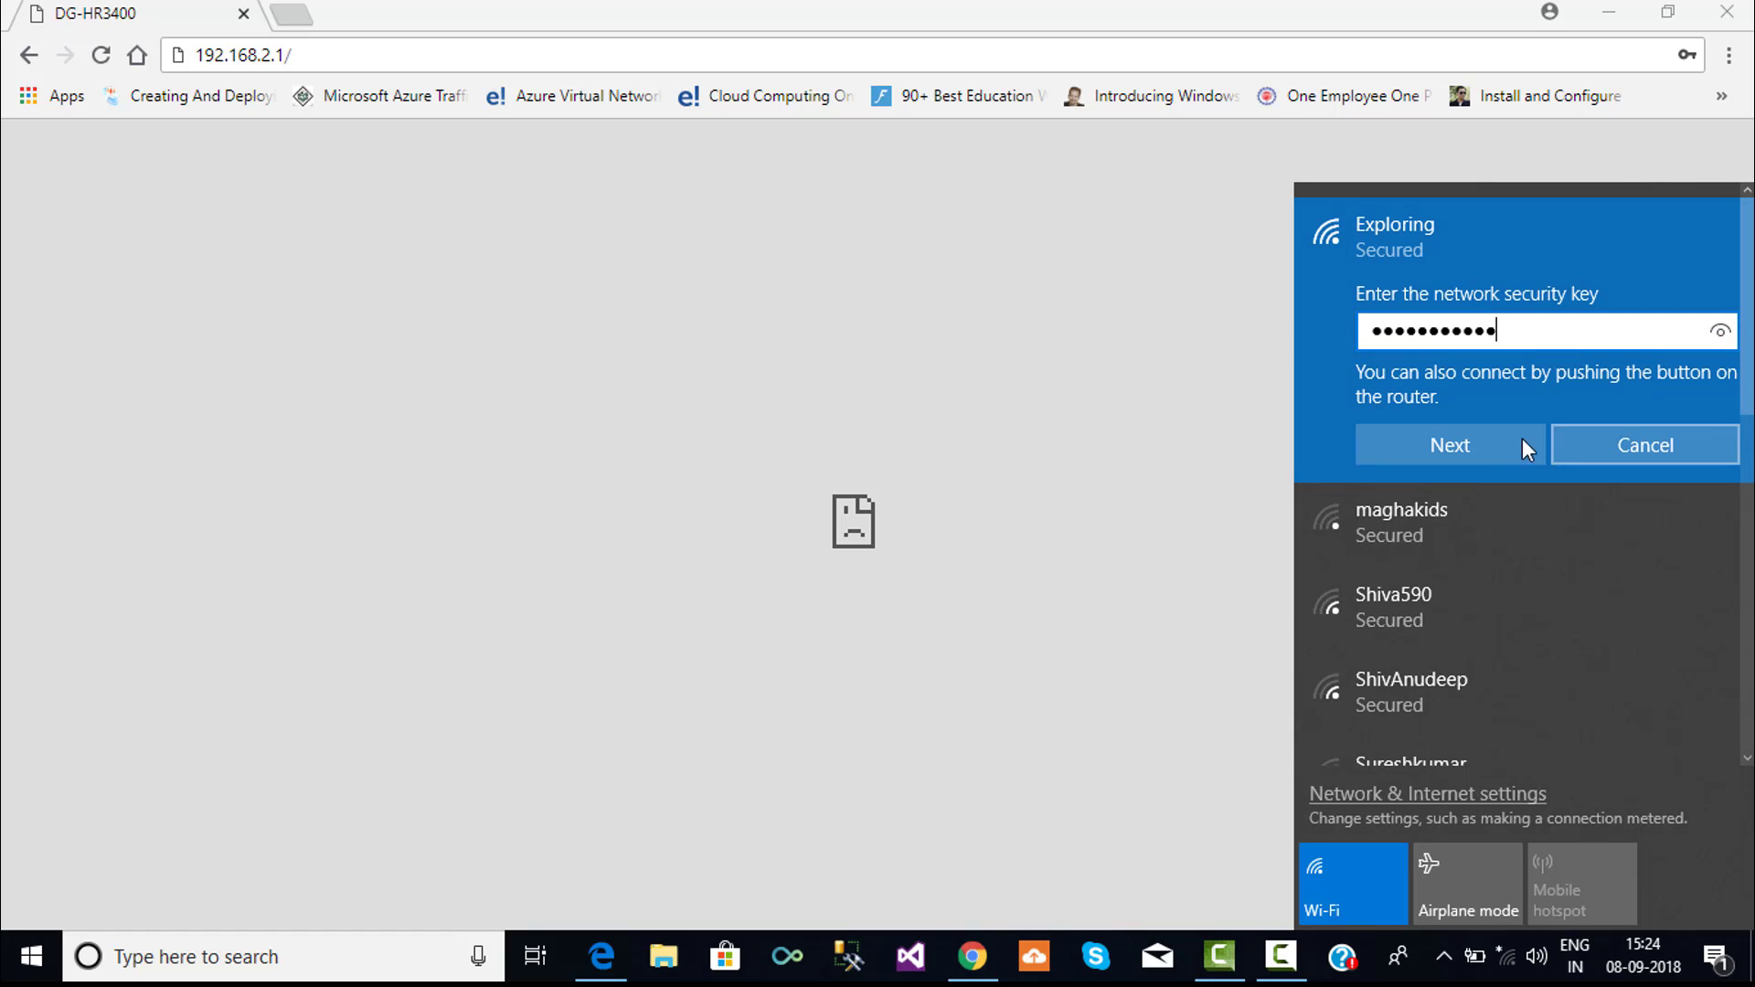
pyautogui.click(1493, 447)
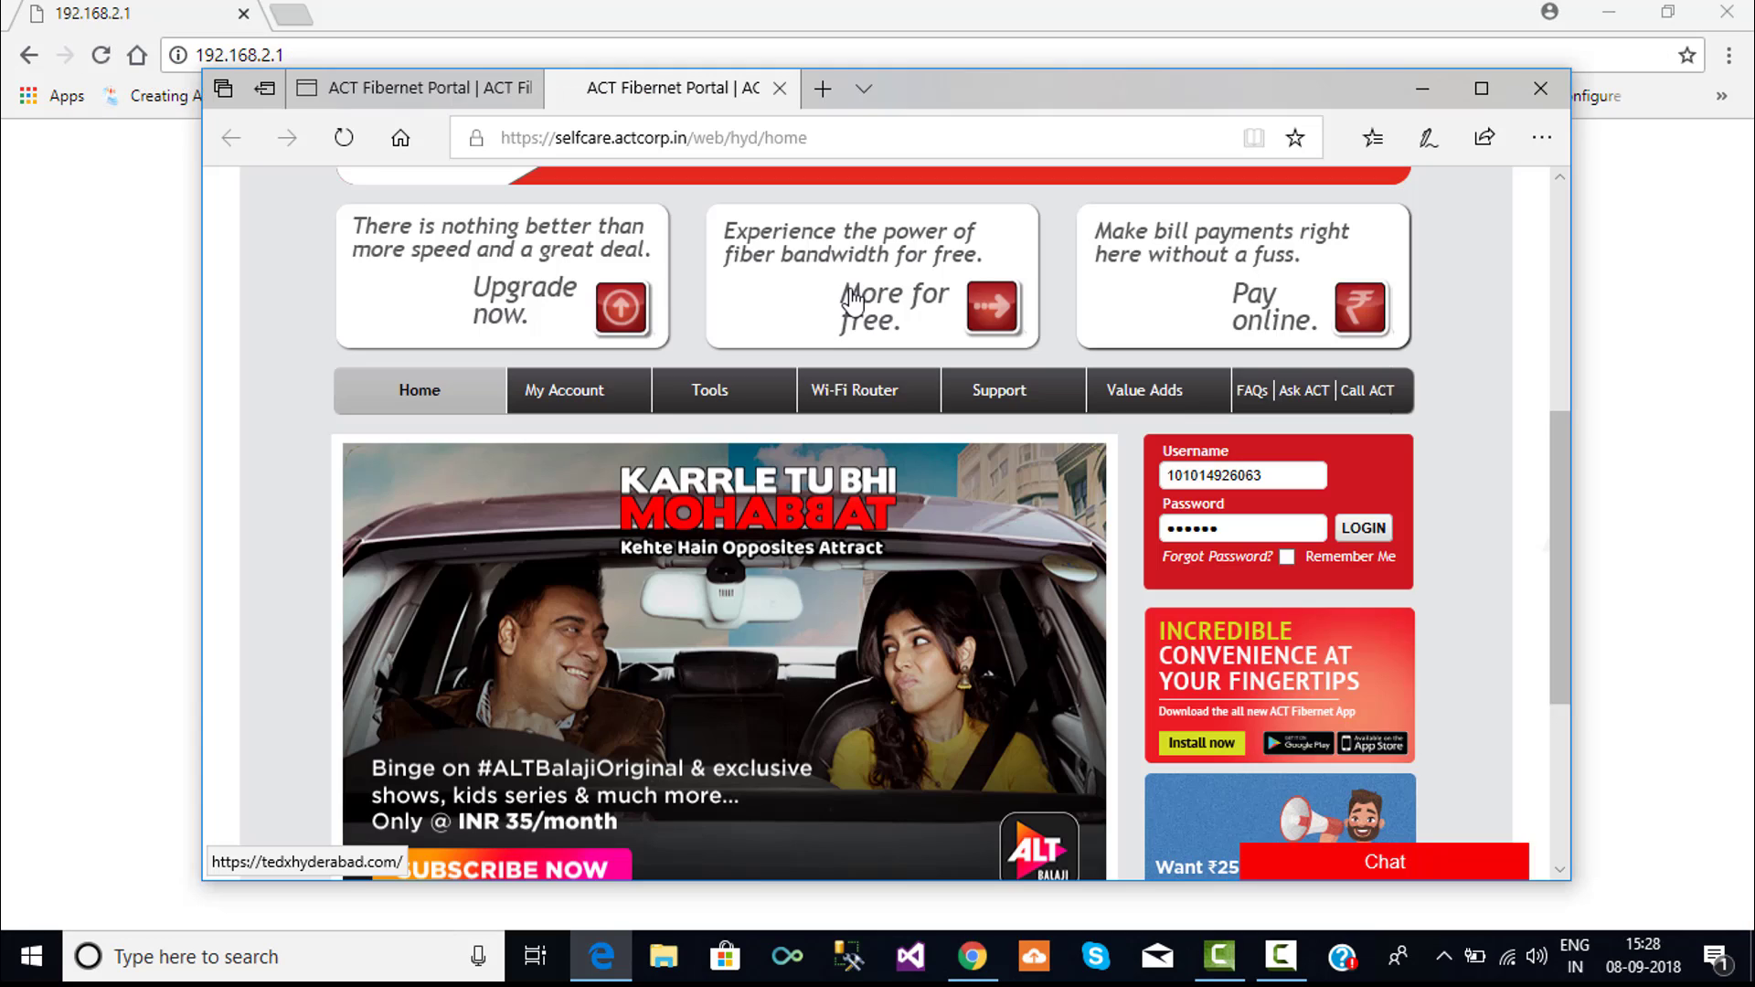
# - Log in from the login box on the ACT Fibernet self-care portal home page
pyautogui.scroll(5, 950, 321)
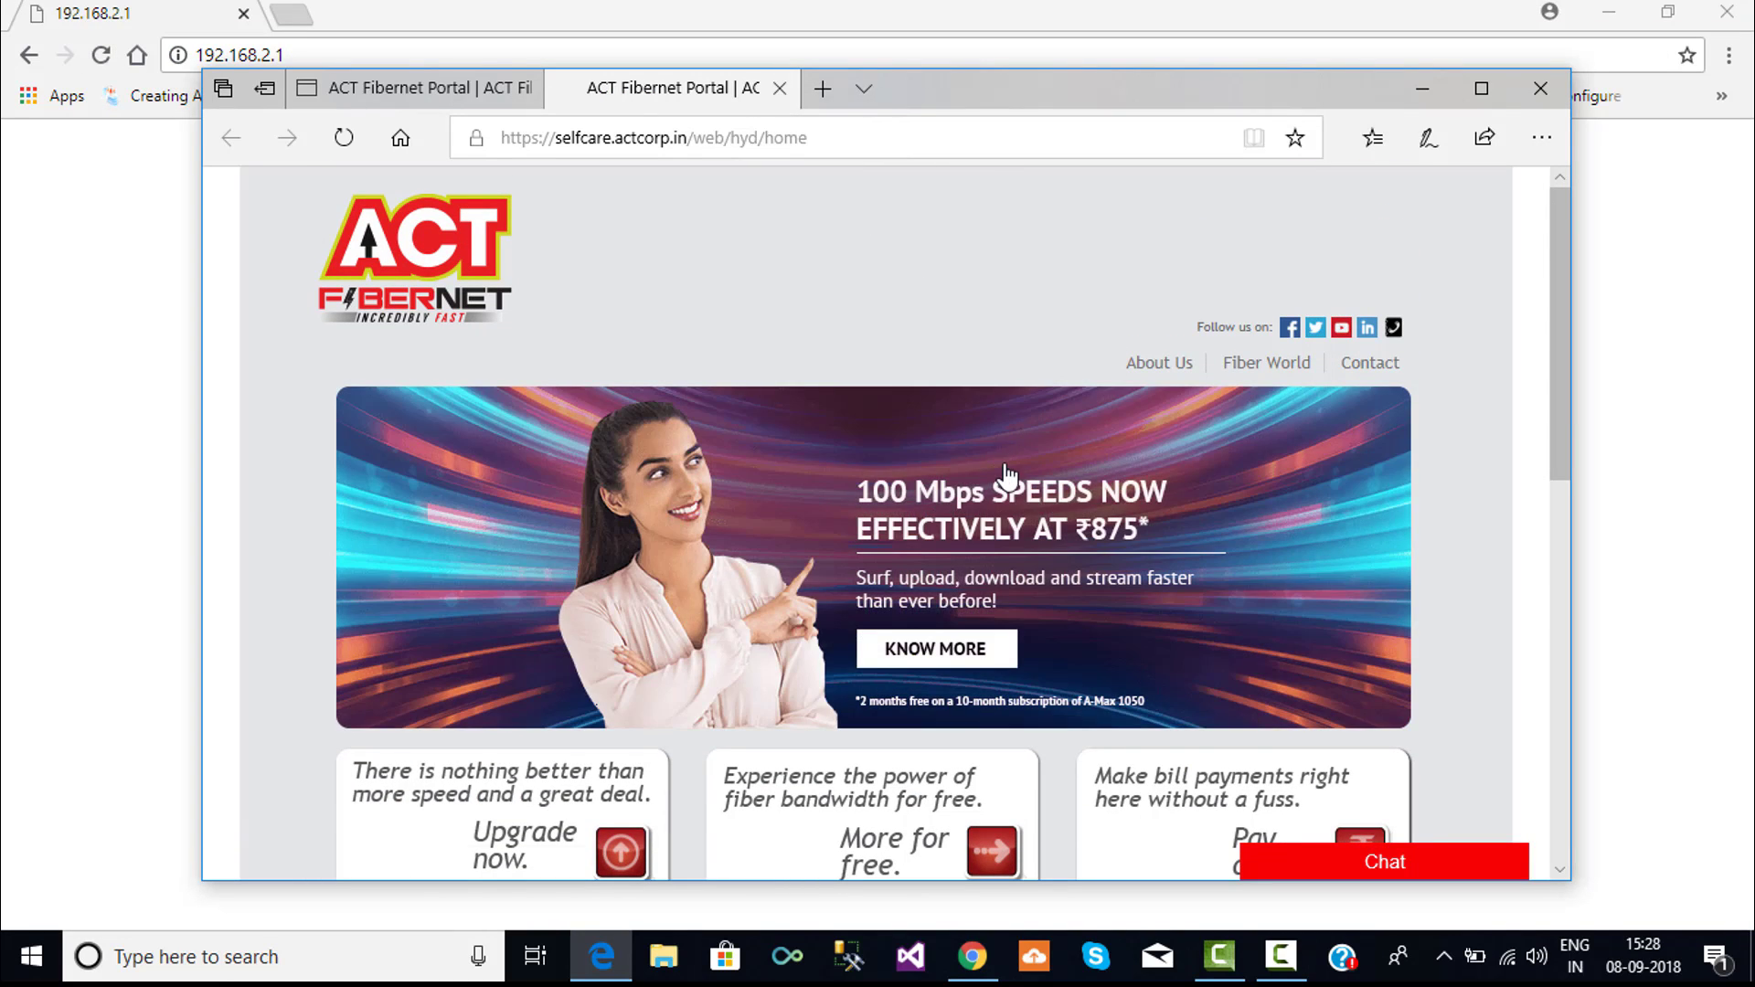
pyautogui.scroll(-4, 1005, 471)
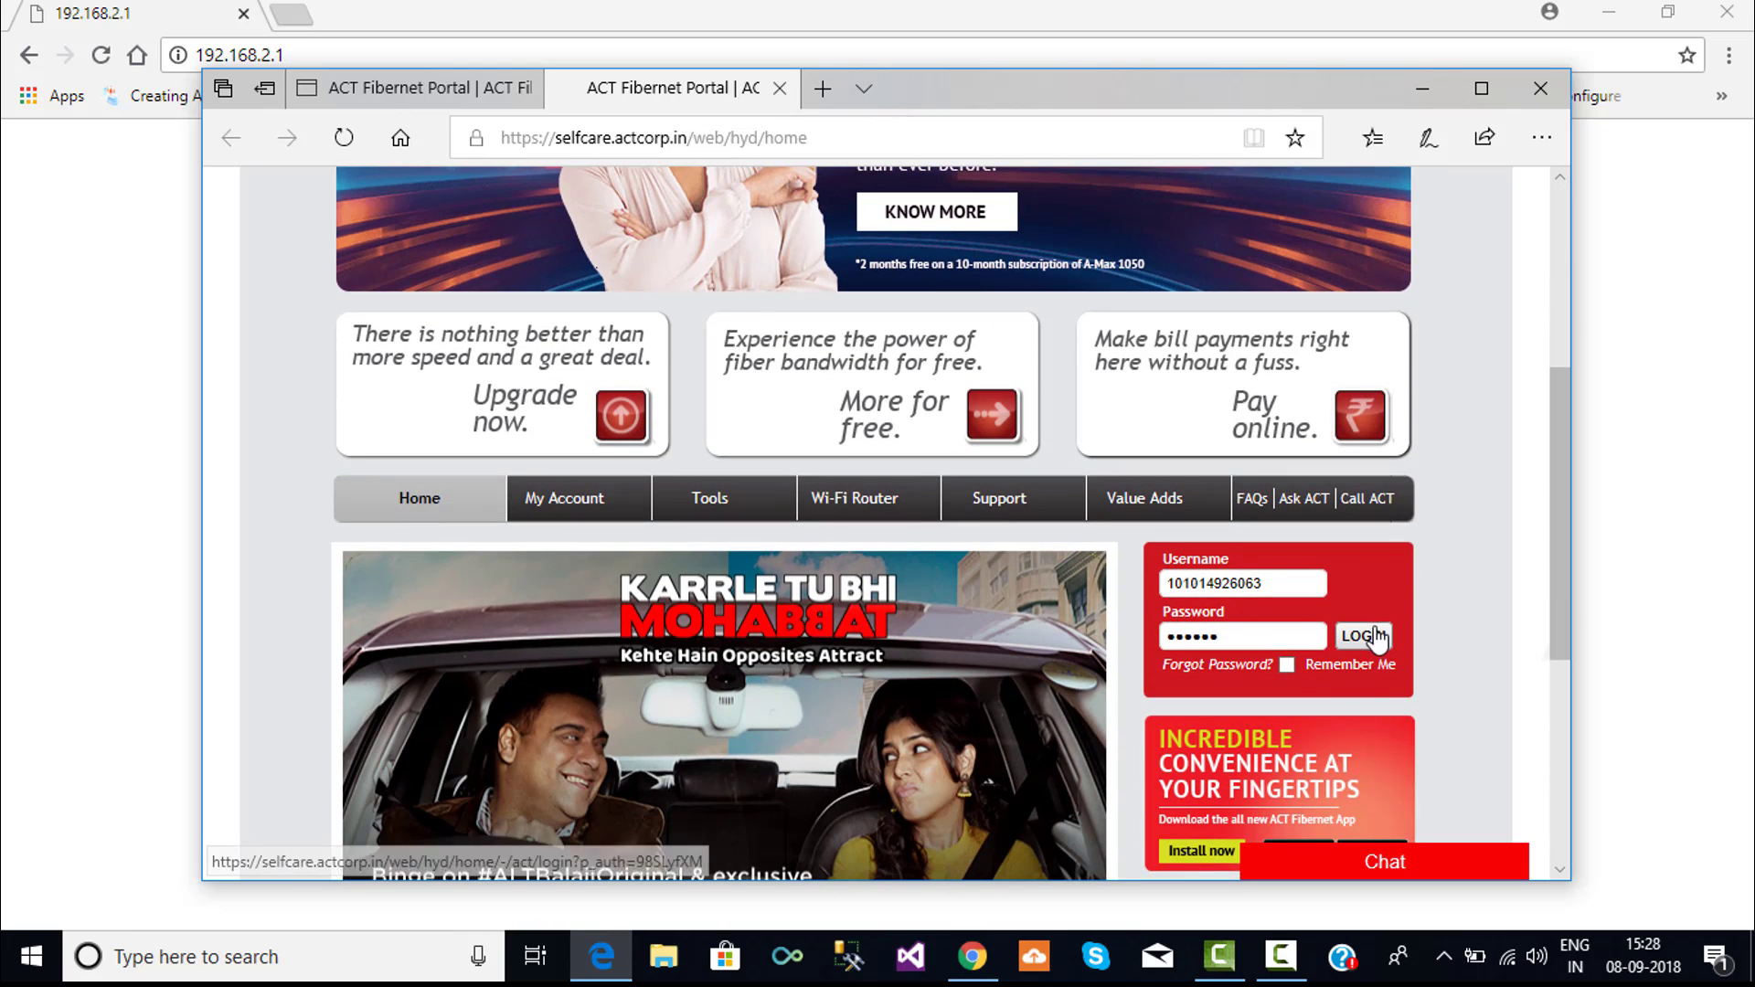
pyautogui.click(1371, 635)
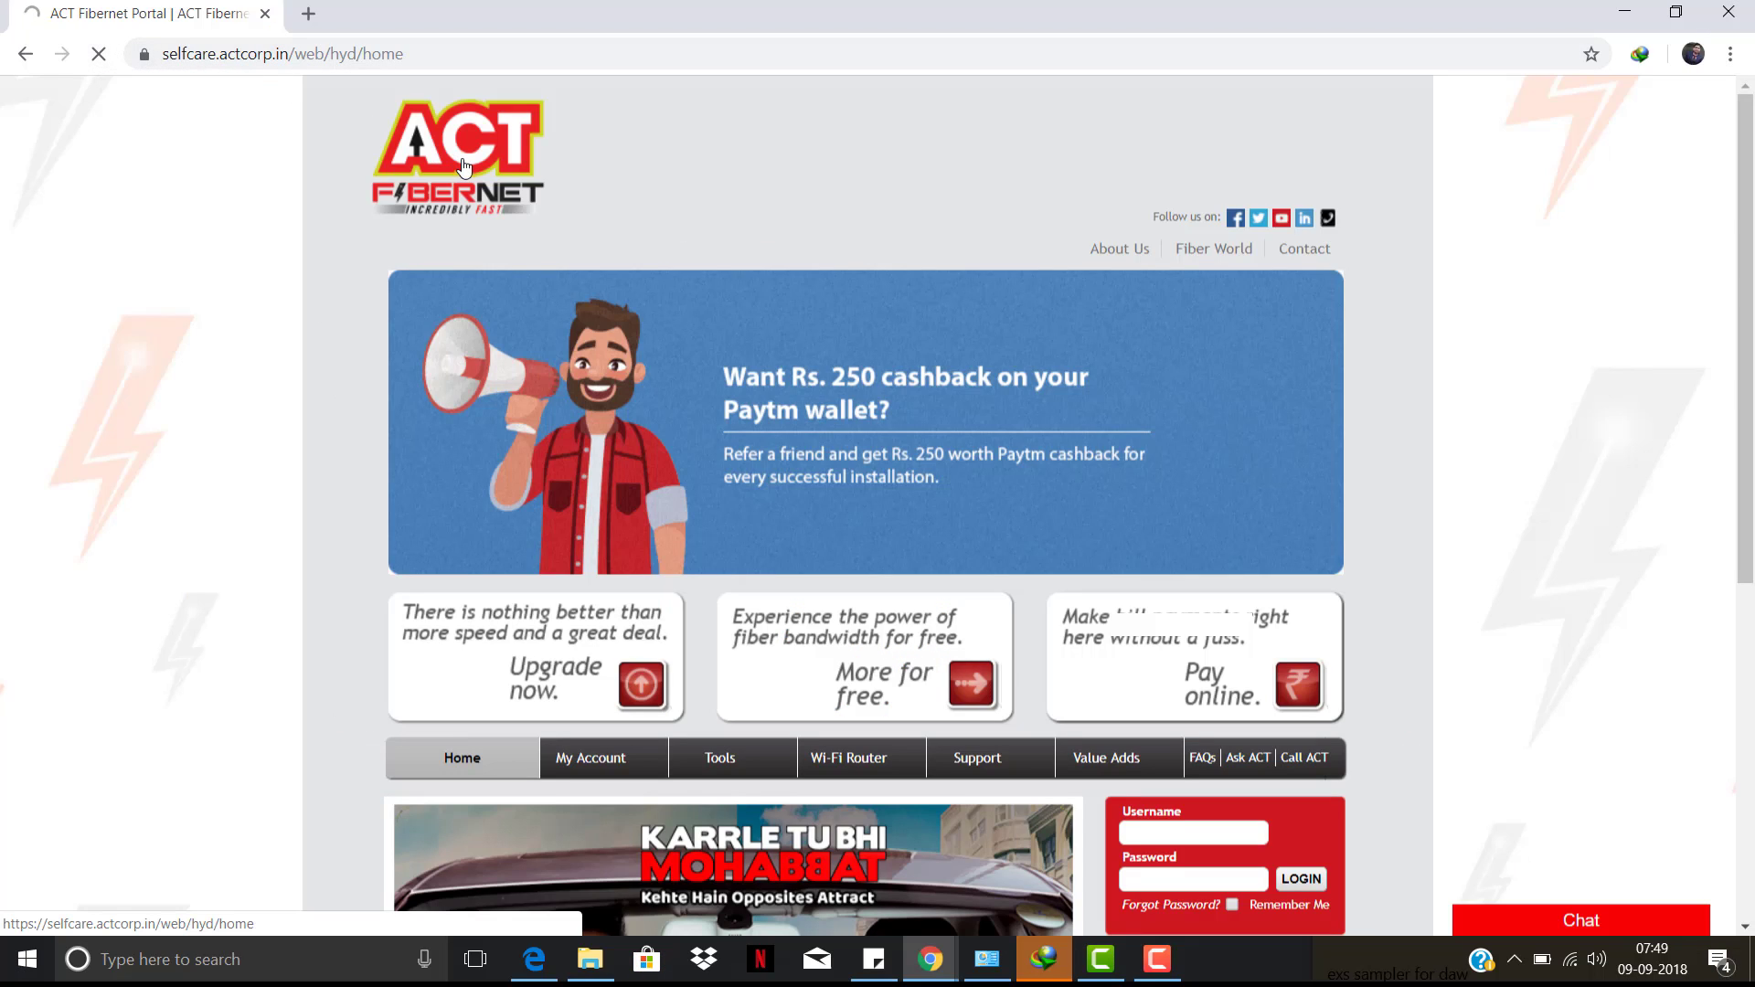
pyautogui.scroll(-3, 465, 168)
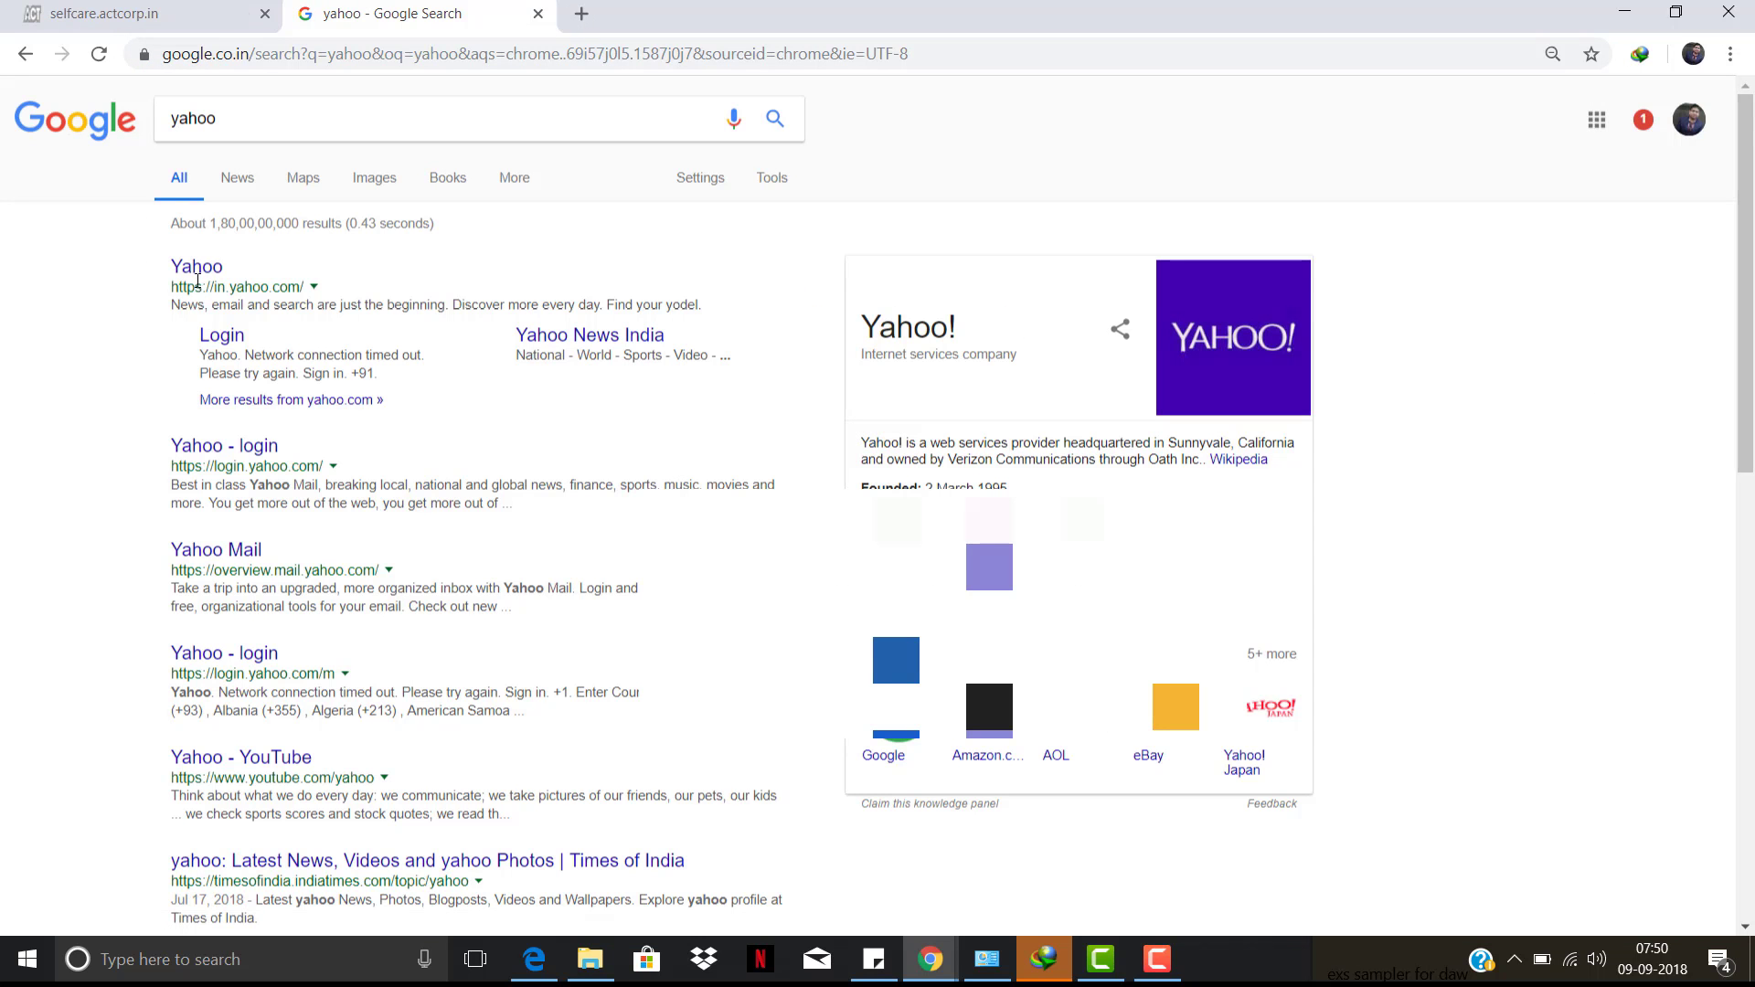
# - Open in.yahoo.com from the search results, check the self-care tab, then return
pyautogui.click(198, 273)
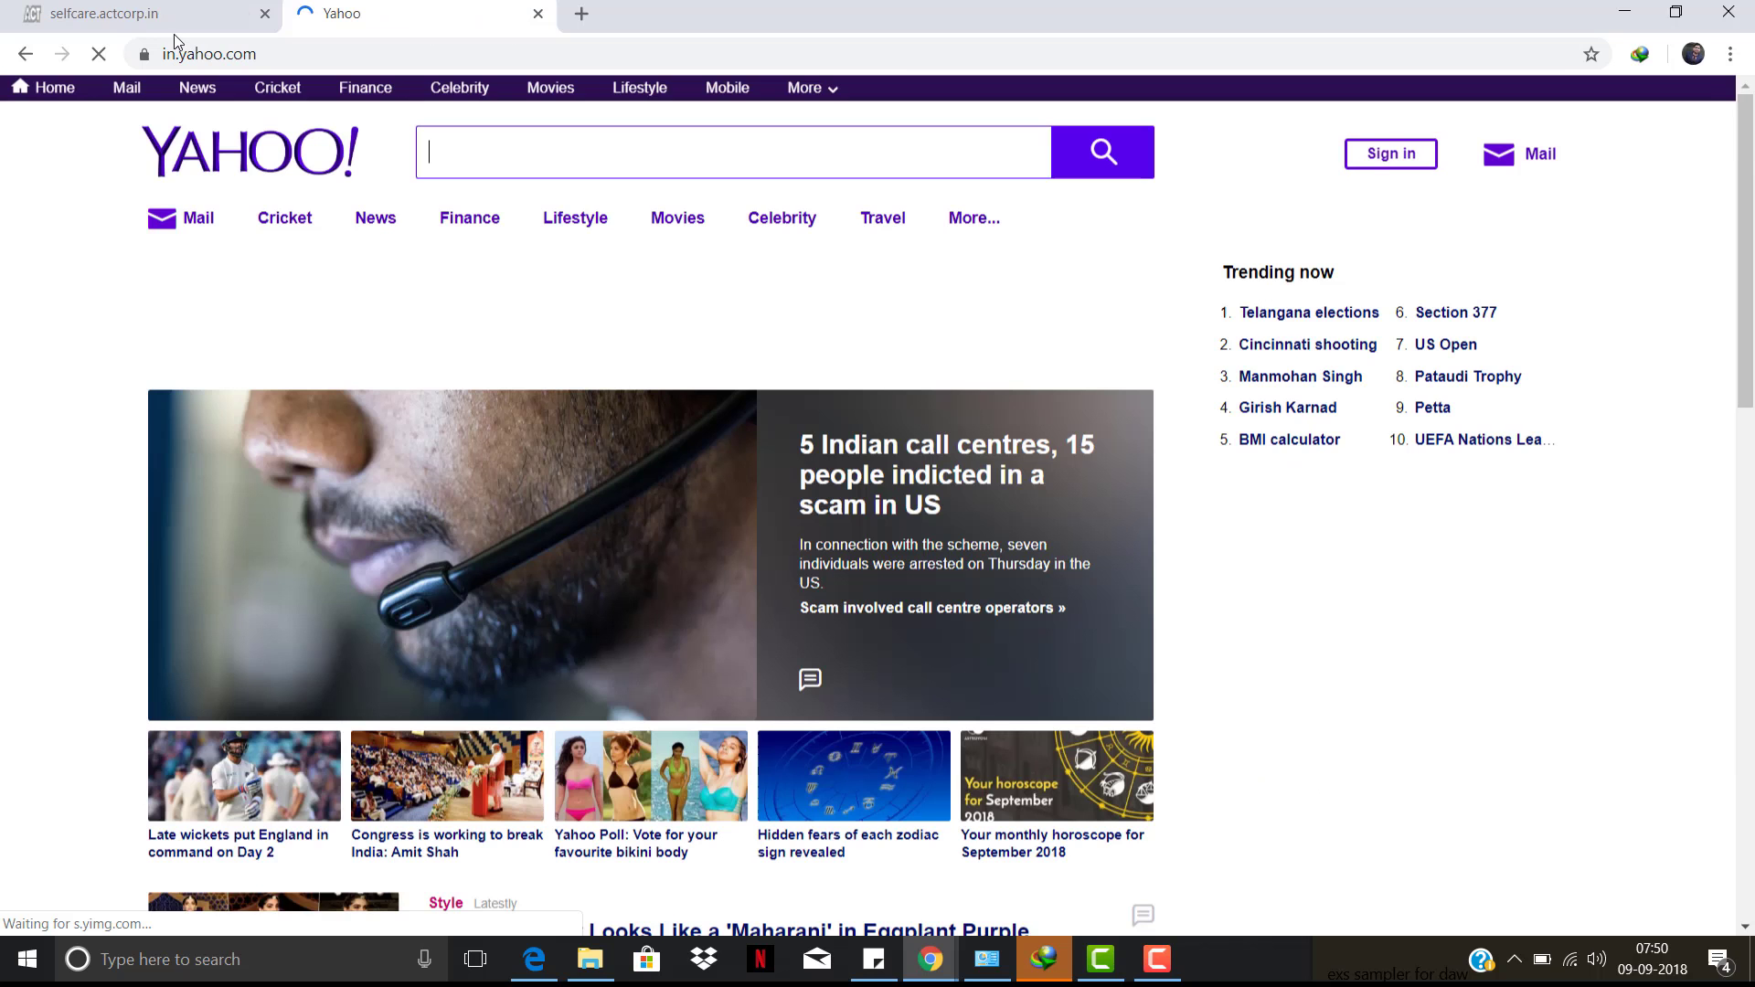
pyautogui.click(167, 15)
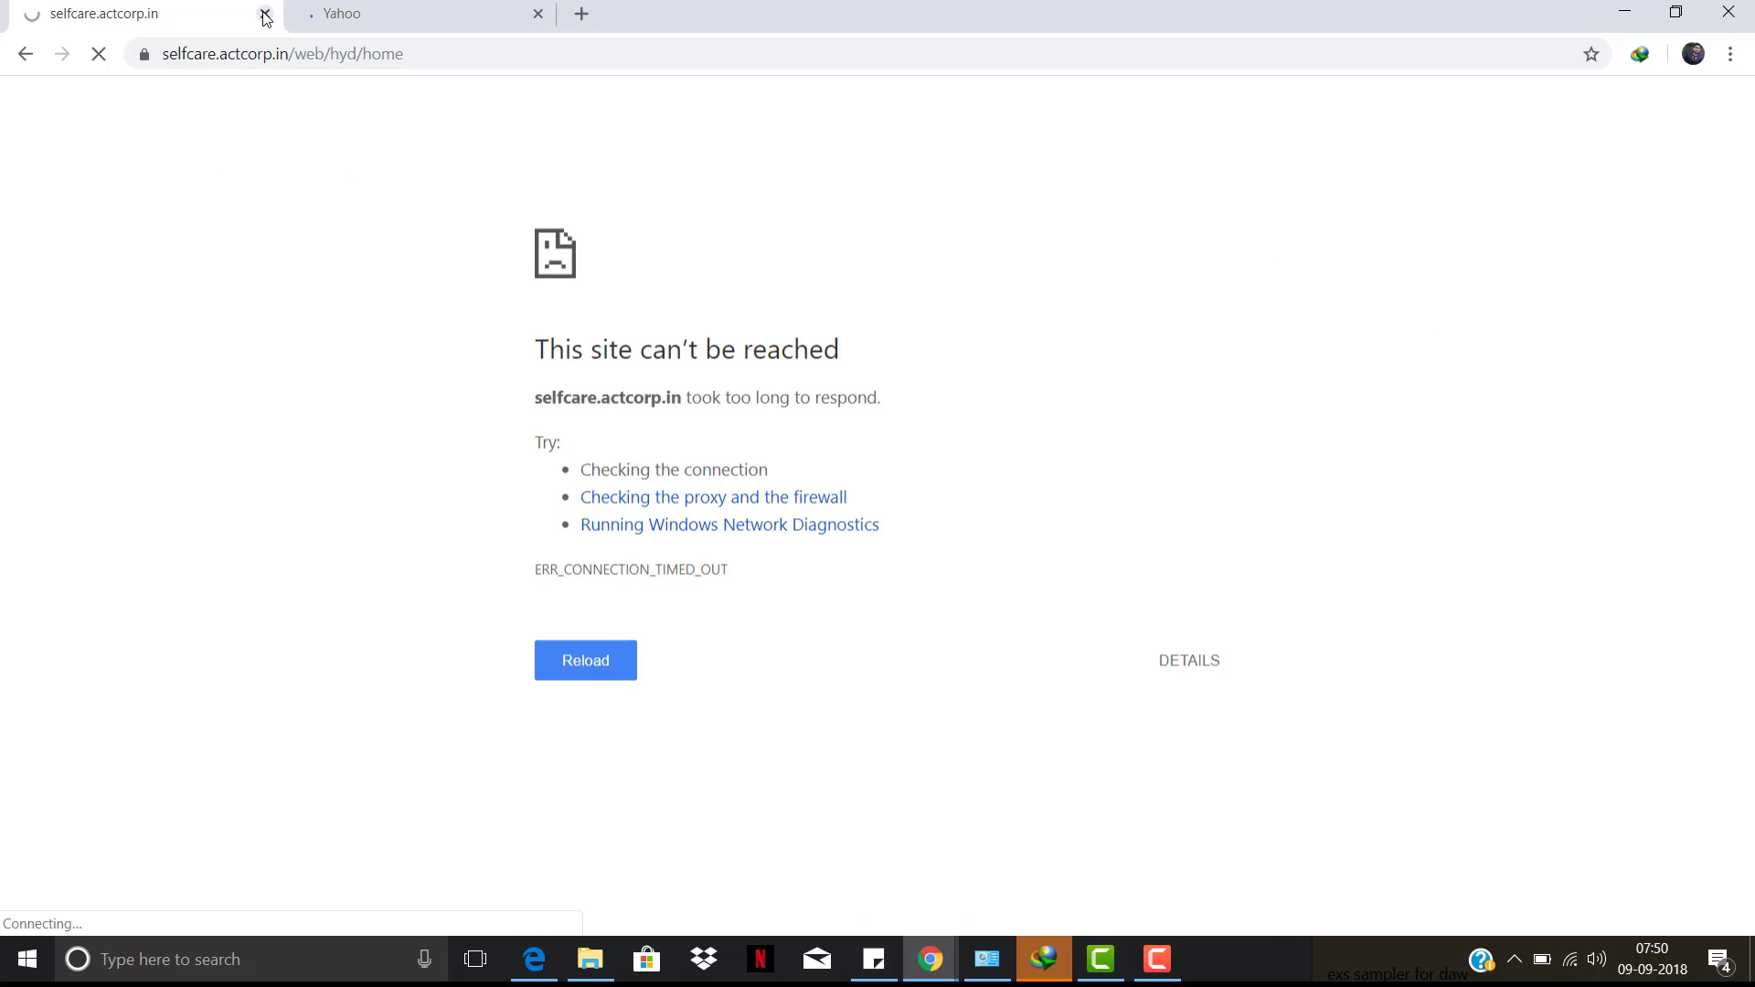
pyautogui.click(302, 12)
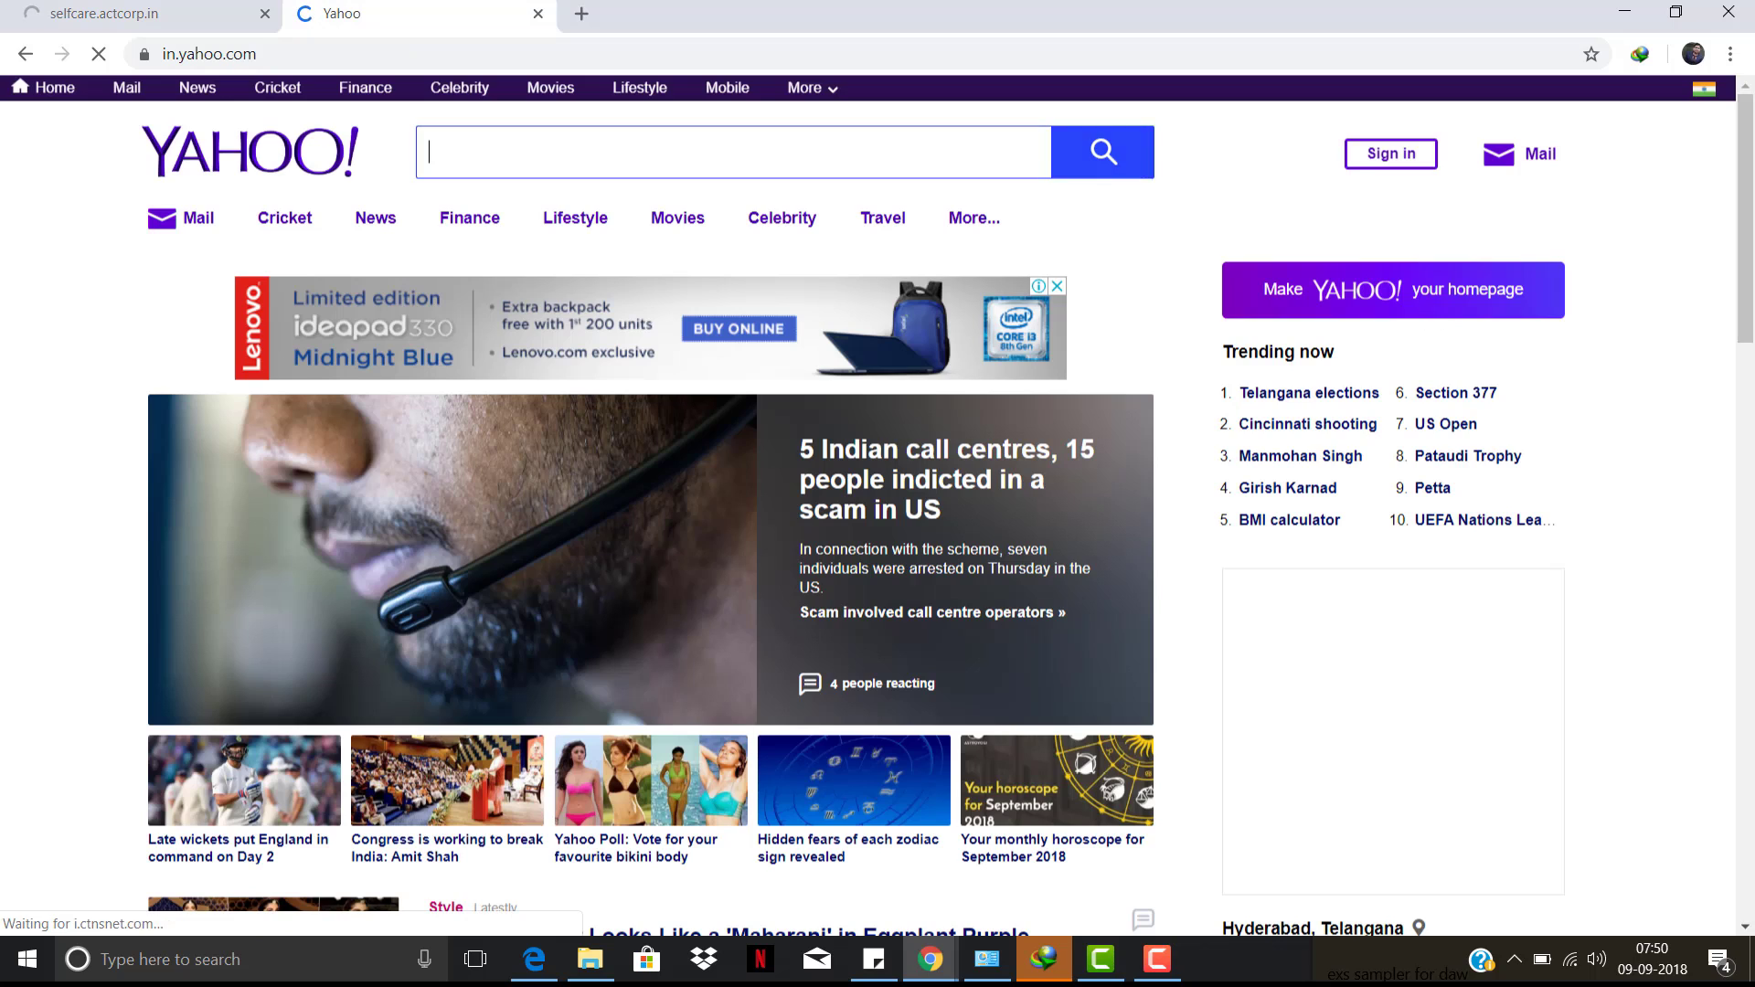